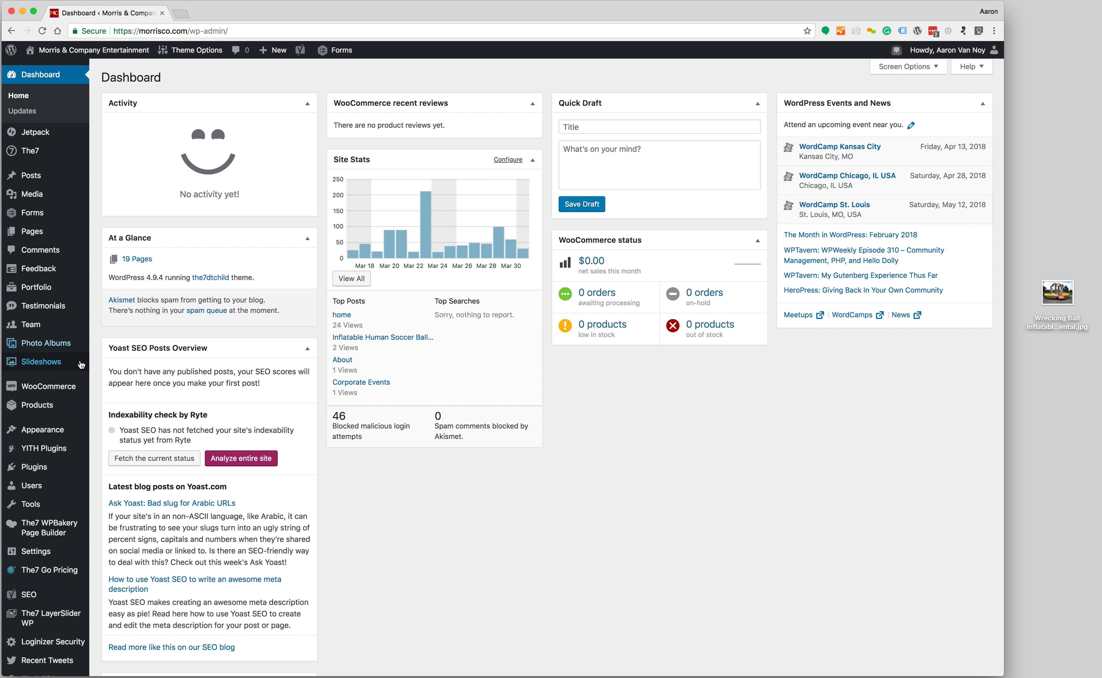
Step: Start a new WooCommerce product and name it "Wrecking Ball Inflatable Game"
{"action": "mouse_move", "coordinate": [45, 411]}
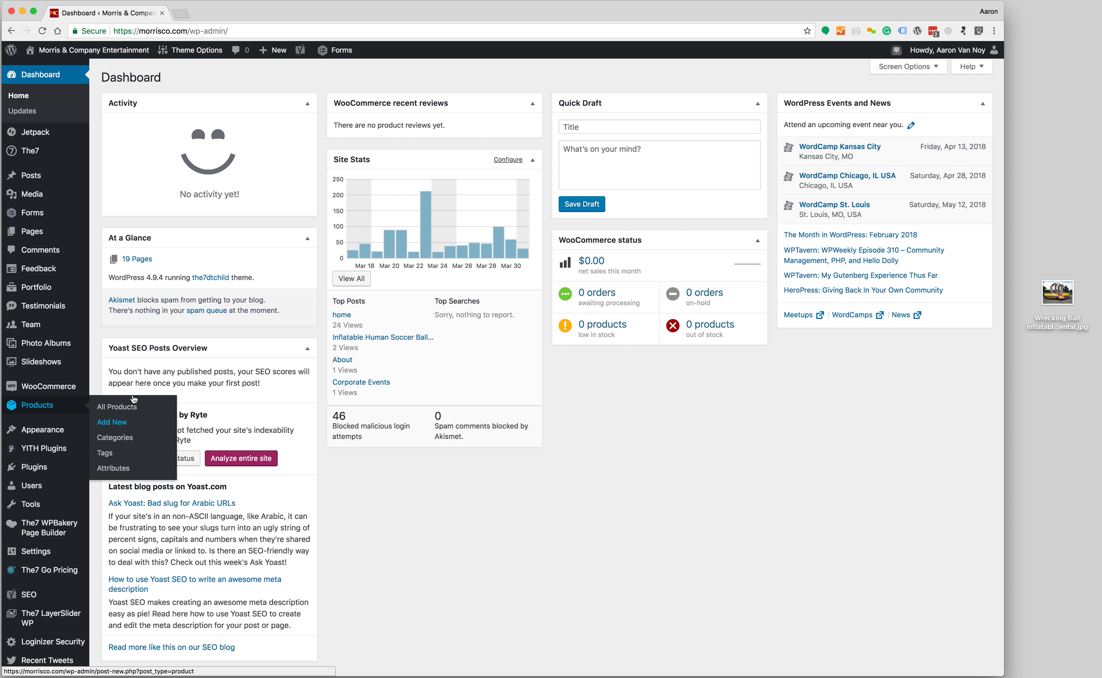
{"action": "mouse_move", "coordinate": [268, 54]}
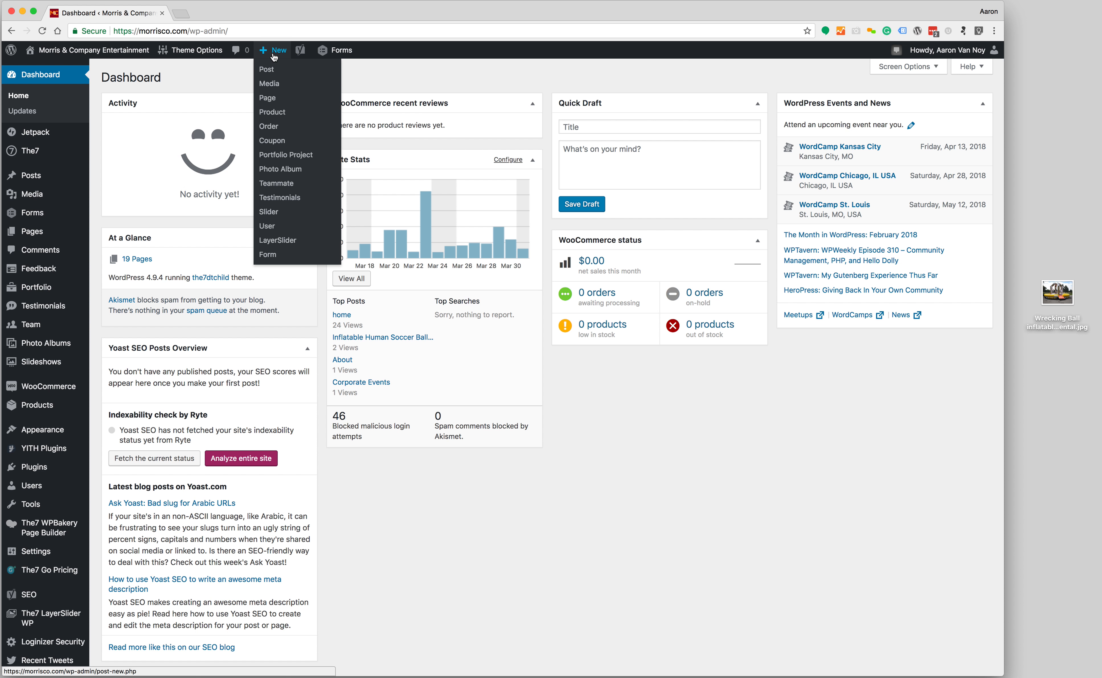
{"action": "left_click", "coordinate": [276, 113]}
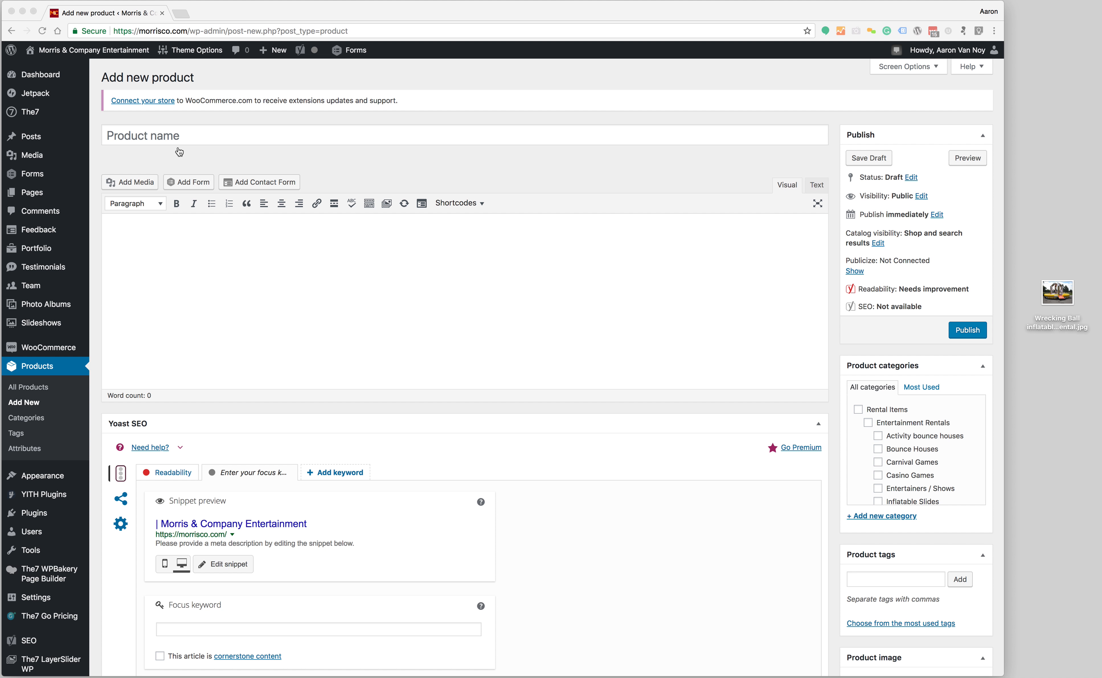
{"action": "left_click", "coordinate": [154, 139]}
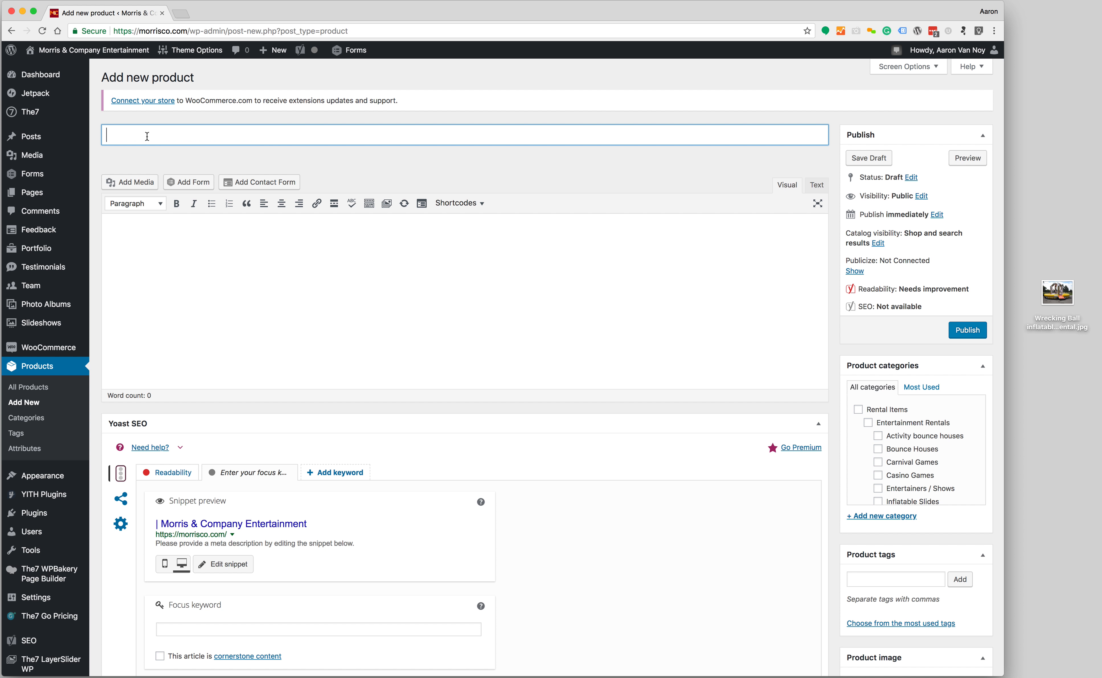
{"action": "type", "text": "Wrecking Ball Inflatable Game"}
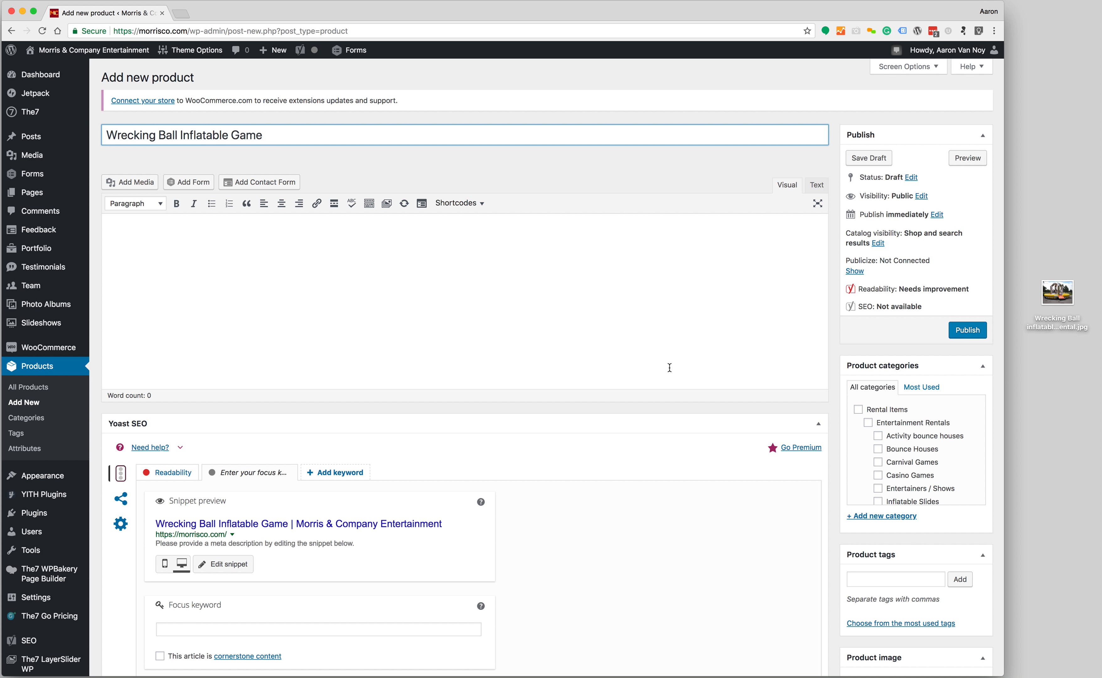
Step: Upload the Wrecking Ball inflatable game rental JPG from the desktop into the media library for the product image
{"action": "scroll", "coordinate": [670, 369], "scroll_direction": "down", "scroll_amount": 1}
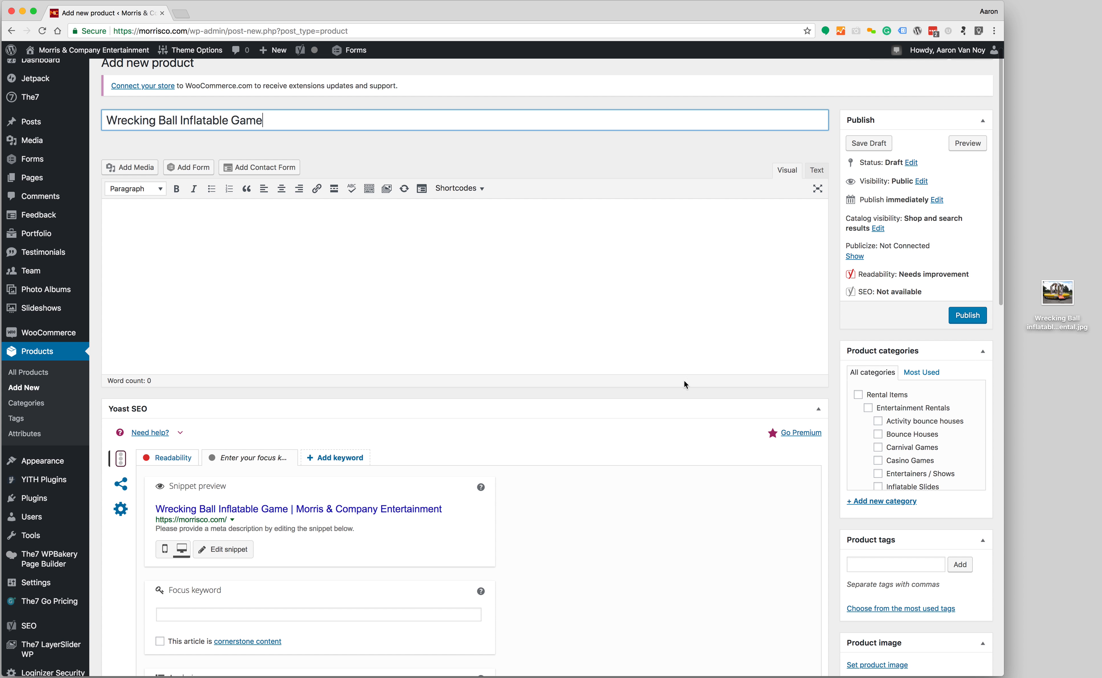
{"action": "scroll", "coordinate": [772, 369], "scroll_direction": "down", "scroll_amount": 5}
{"action": "scroll", "coordinate": [772, 372], "scroll_direction": "down", "scroll_amount": 1}
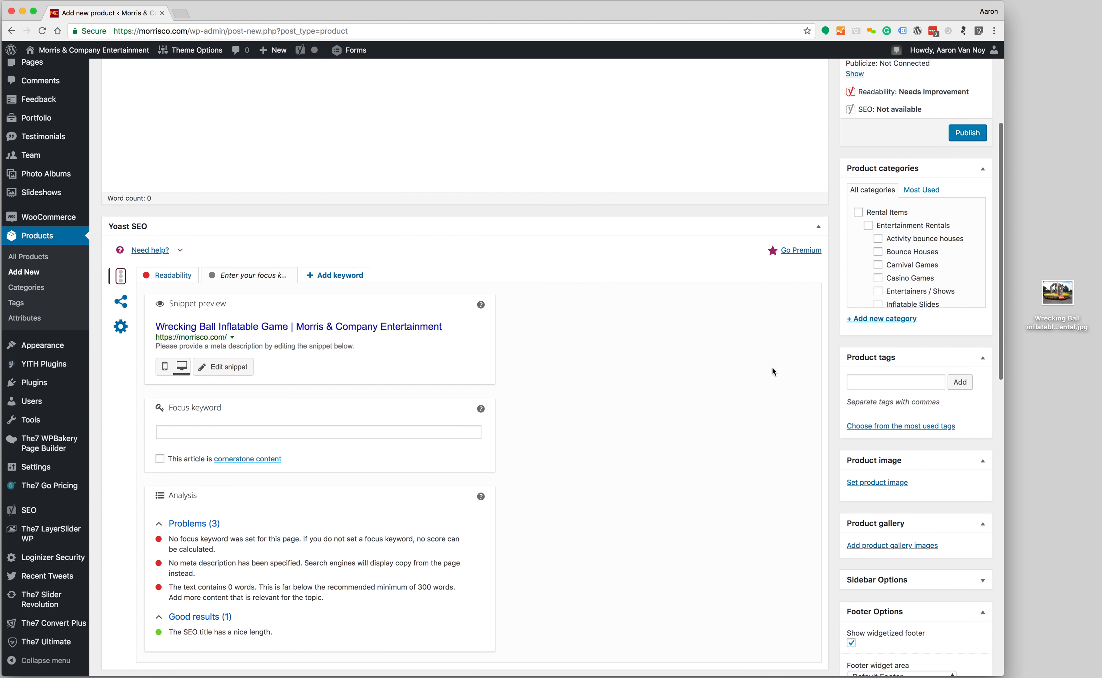
{"action": "left_click", "coordinate": [881, 486]}
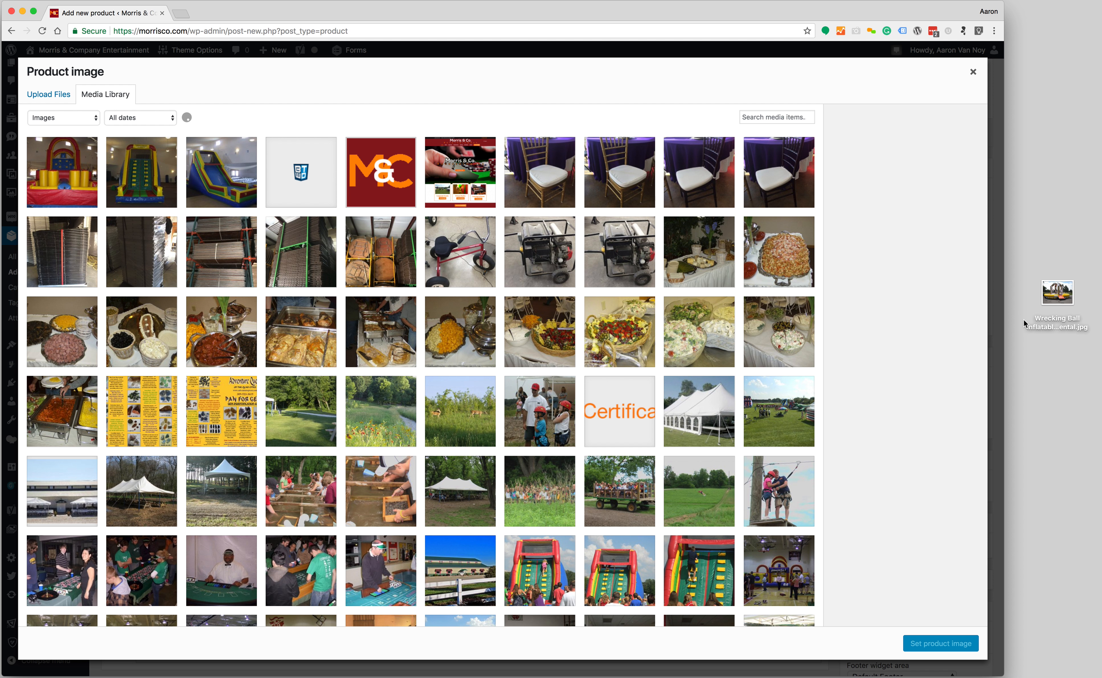
{"action": "left_click", "coordinate": [1059, 298]}
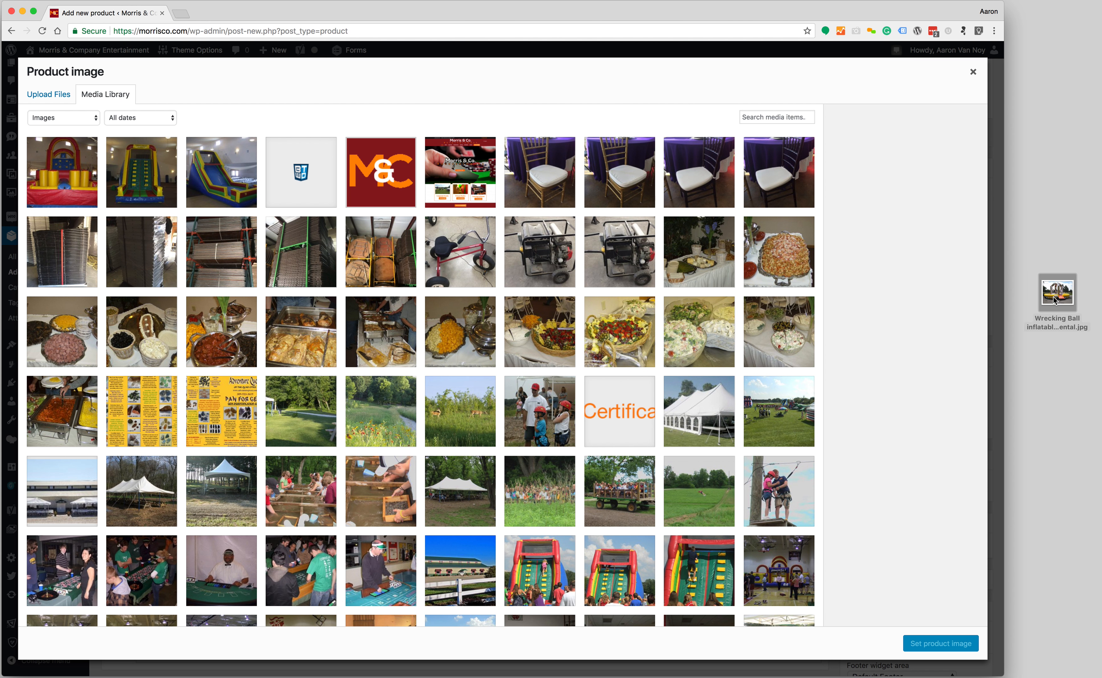
{"action": "left_click_drag", "start_coordinate": [1061, 300], "coordinate": [547, 306]}
{"action": "left_click_drag", "start_coordinate": [1061, 304], "coordinate": [733, 325]}
{"action": "left_click_drag", "start_coordinate": [1062, 296], "coordinate": [682, 363]}
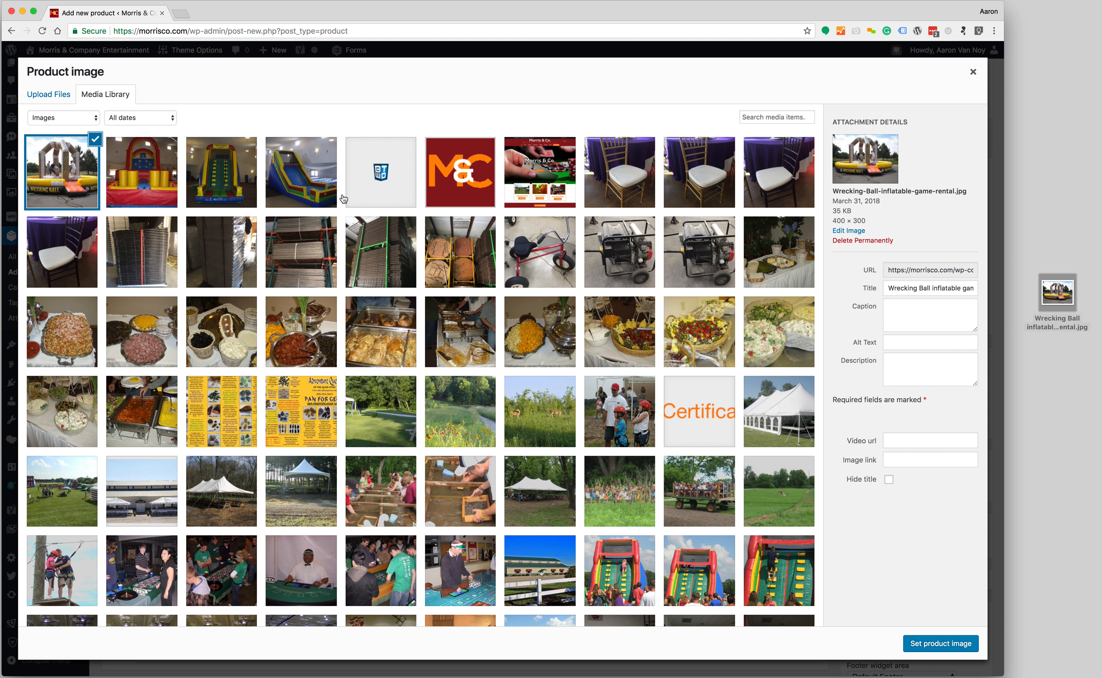
Step: Copy the image title "Wrecking Ball inflatable game rental" into its caption, alt text and description, and set it as the product image
{"action": "left_click", "coordinate": [925, 289]}
{"action": "triple_click", "coordinate": [925, 289]}
{"action": "key", "text": "ctrl+c"}
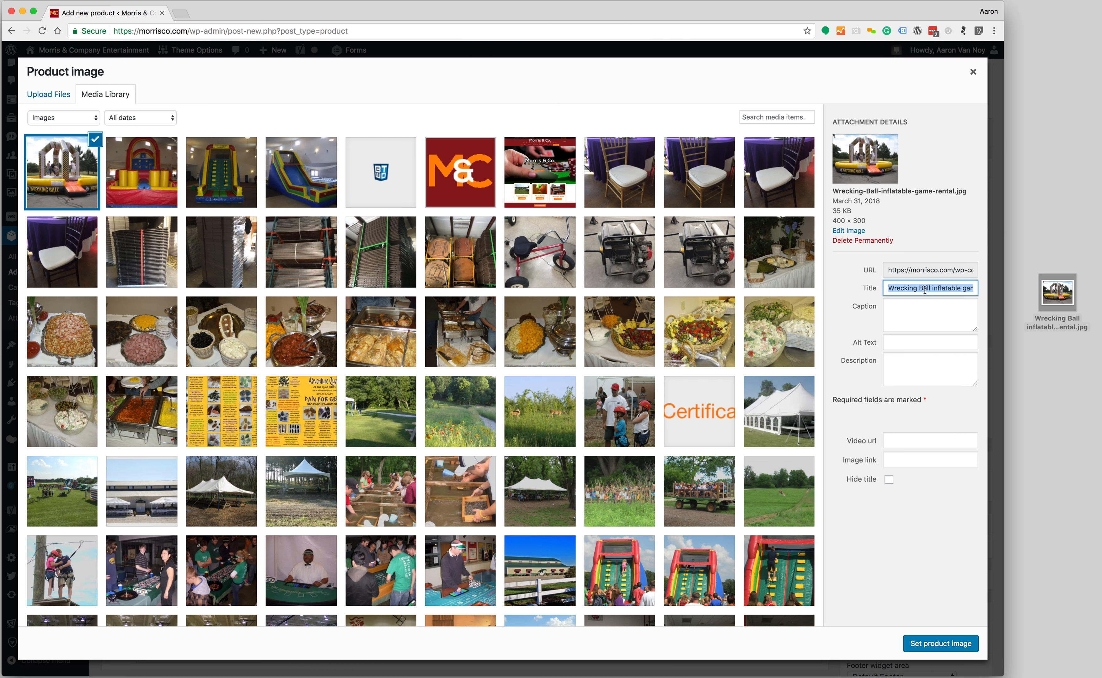
{"action": "left_click", "coordinate": [918, 301]}
{"action": "key", "text": "ctrl+v"}
{"action": "left_click", "coordinate": [905, 342]}
{"action": "left_click", "coordinate": [903, 360]}
{"action": "key", "text": "ctrl+v"}
{"action": "left_click", "coordinate": [905, 343]}
{"action": "key", "text": "ctrl+v"}
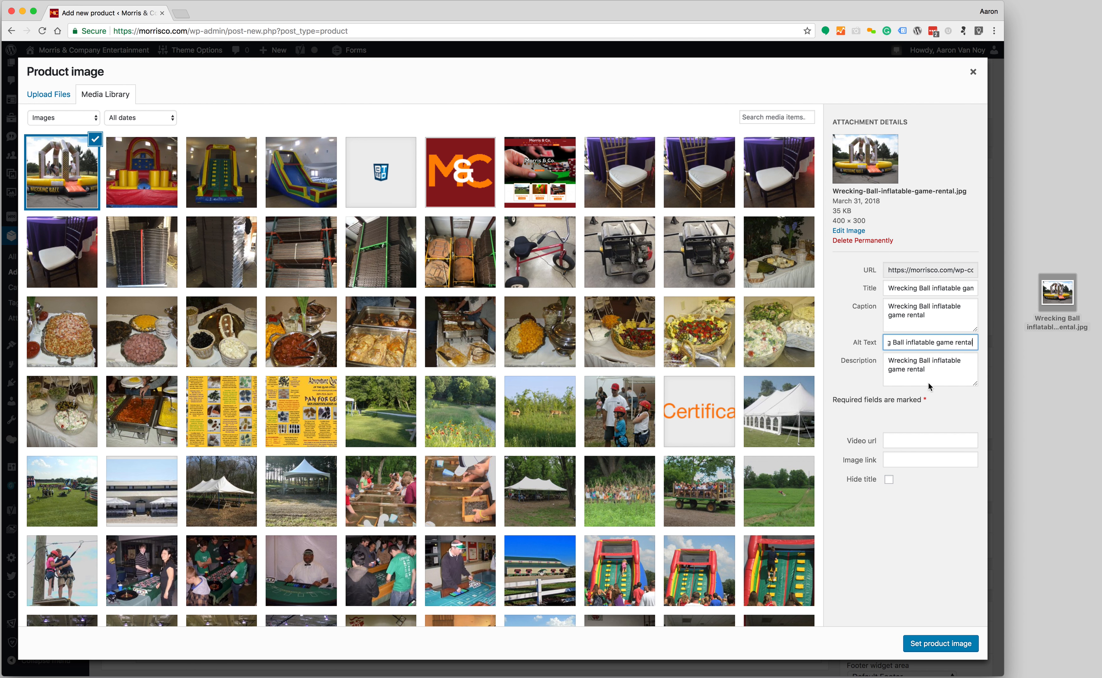
{"action": "left_click", "coordinate": [940, 643]}
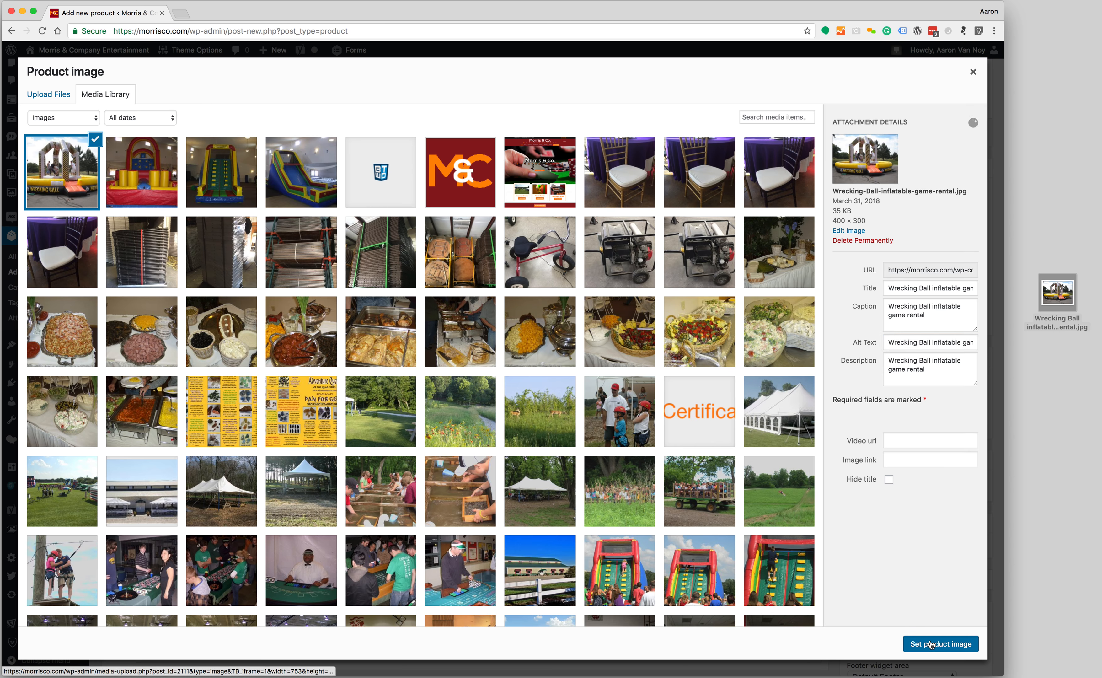
Step: Write a product short description about throwing the Wrecking Ball at friends, family, co-workers, or strangers, ideal for Birthday Parties, Corporate events, and School Fun Fair
{"action": "scroll", "coordinate": [693, 443], "scroll_direction": "up", "scroll_amount": 5}
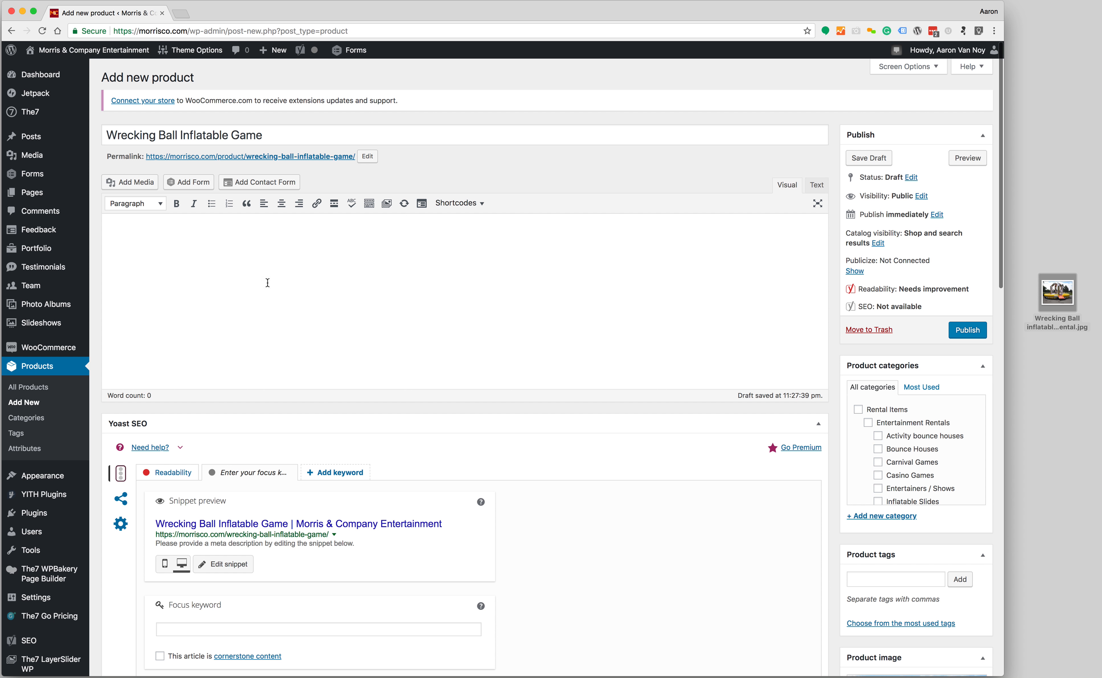
{"action": "scroll", "coordinate": [407, 304], "scroll_direction": "down", "scroll_amount": 20}
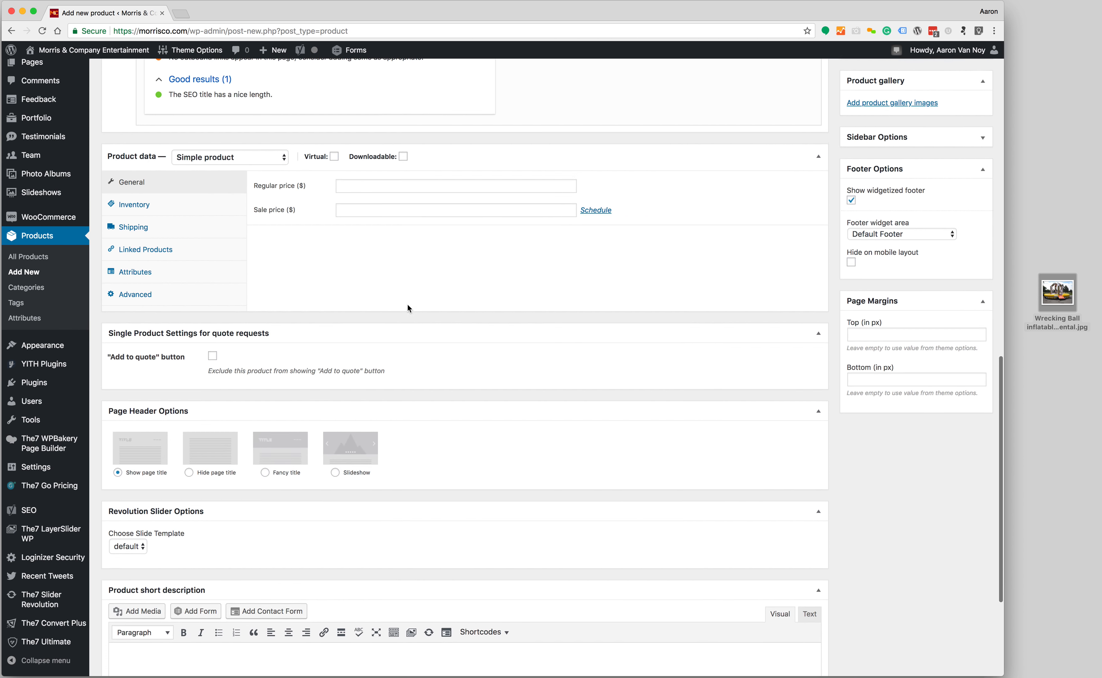
{"action": "scroll", "coordinate": [408, 304], "scroll_direction": "down", "scroll_amount": 3}
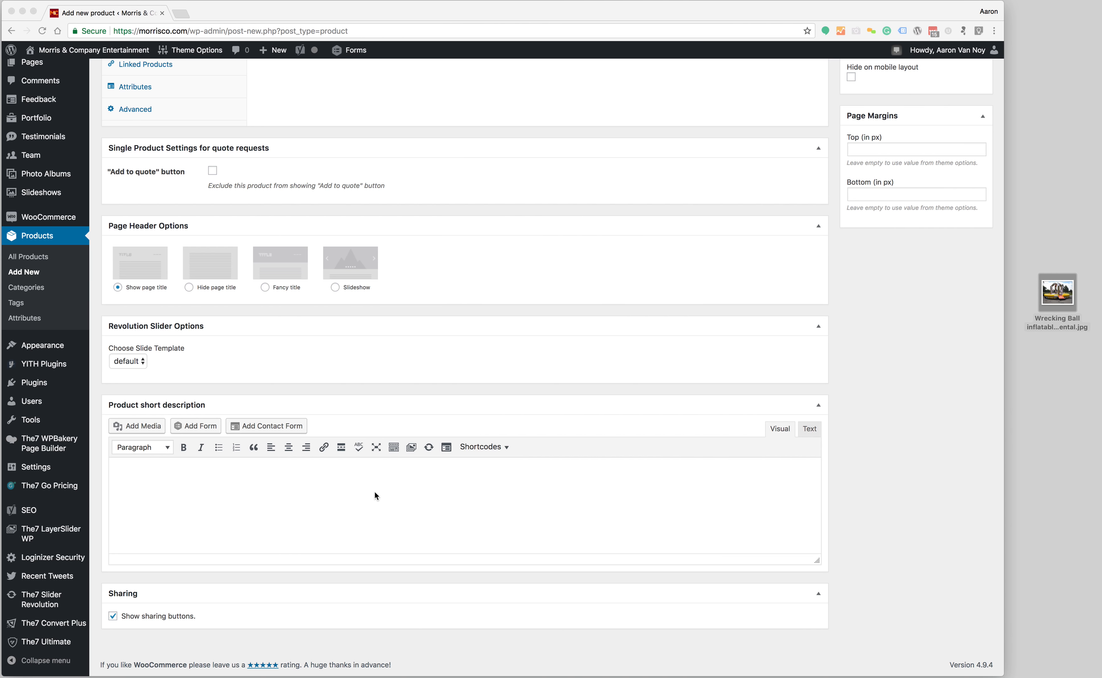
{"action": "left_click", "coordinate": [407, 500]}
{"action": "type", "text": "Have fun throwing the Wrecking Ball at friends, family, co-workers, or complete strangers off this interactive game. Perfect item for Birthday Parties, Corporate events, and School Fun Fair."}
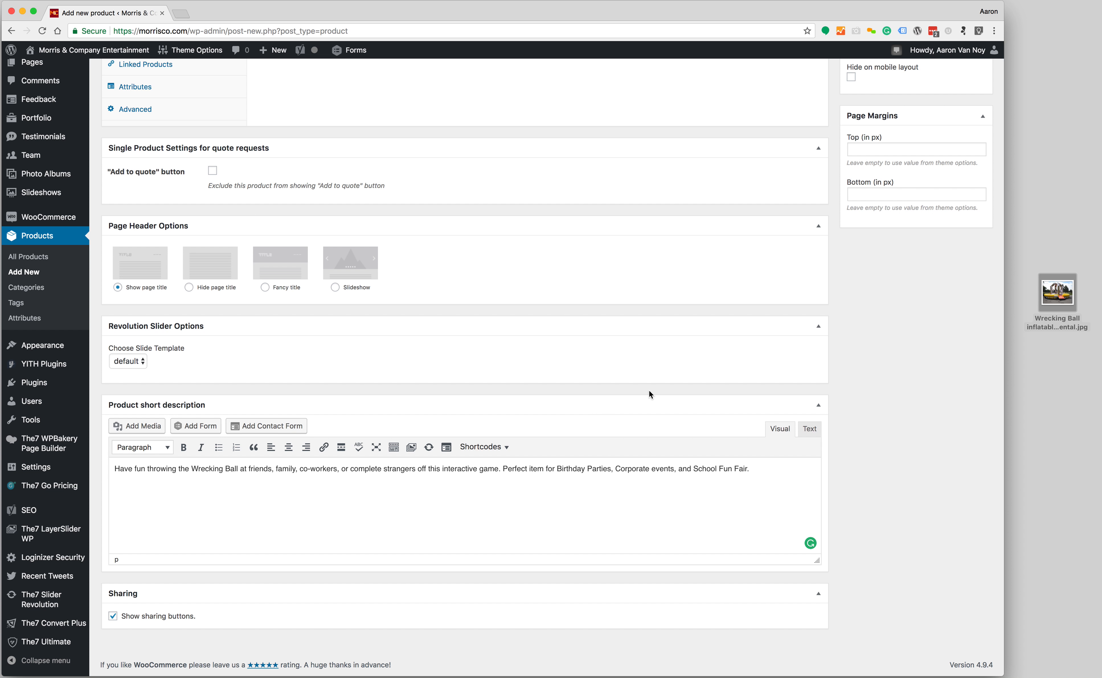
Step: Preview the product page and check how the image and short description are laid out
{"action": "scroll", "coordinate": [791, 449], "scroll_direction": "up", "scroll_amount": 15}
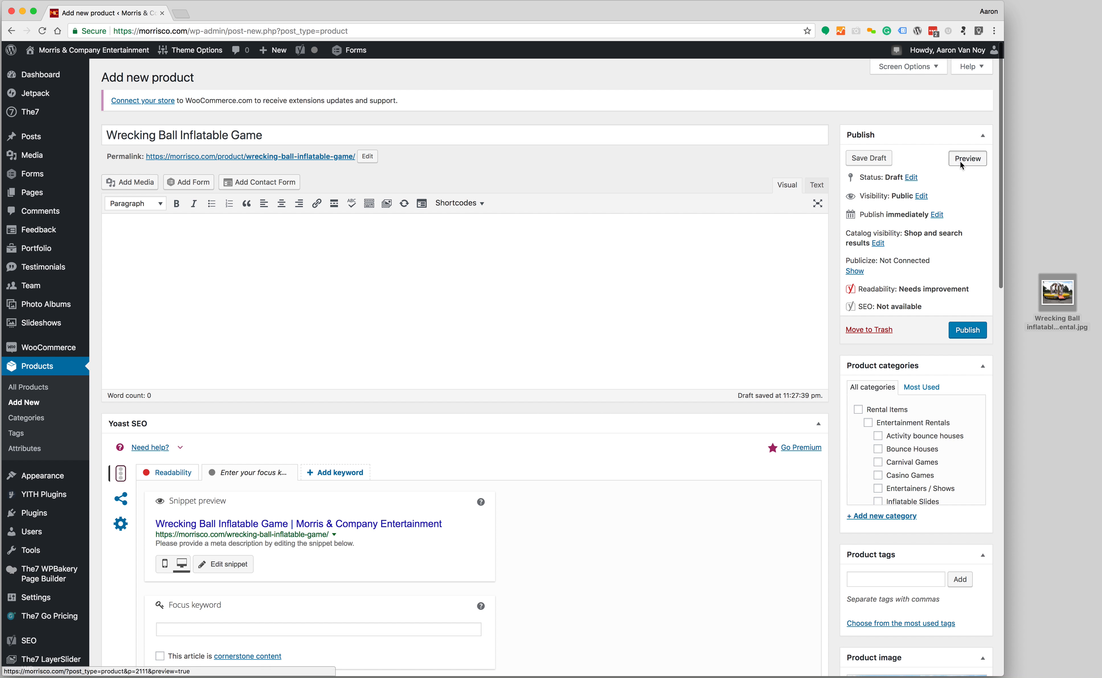
{"action": "left_click", "coordinate": [960, 160]}
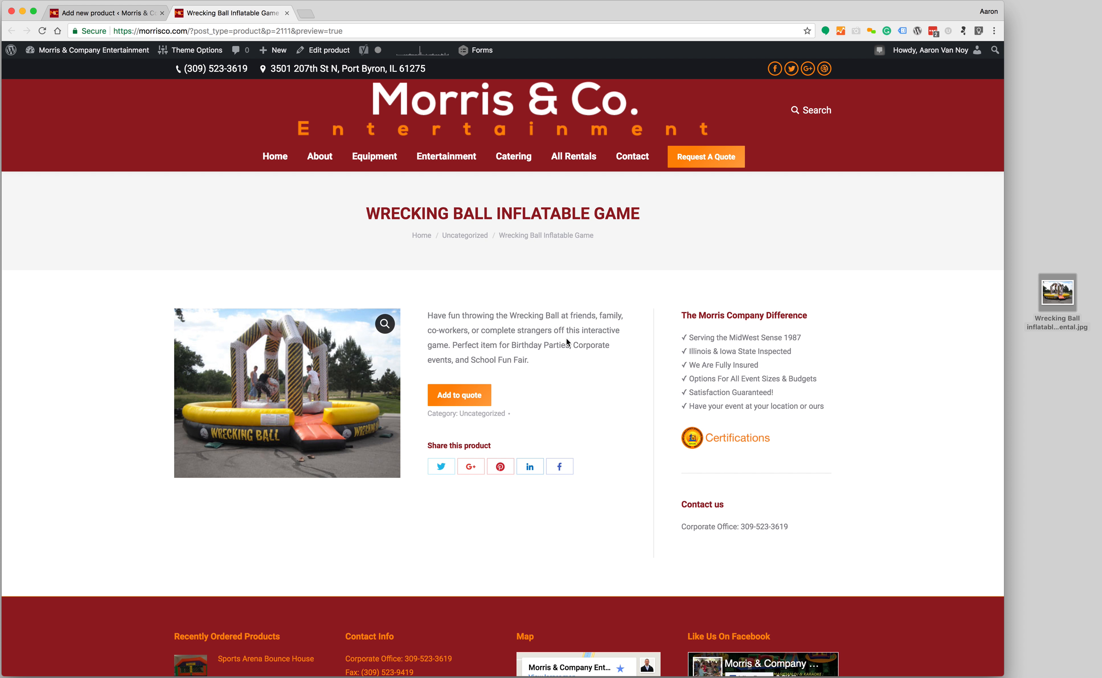
{"action": "scroll", "coordinate": [470, 423], "scroll_direction": "down", "scroll_amount": 3}
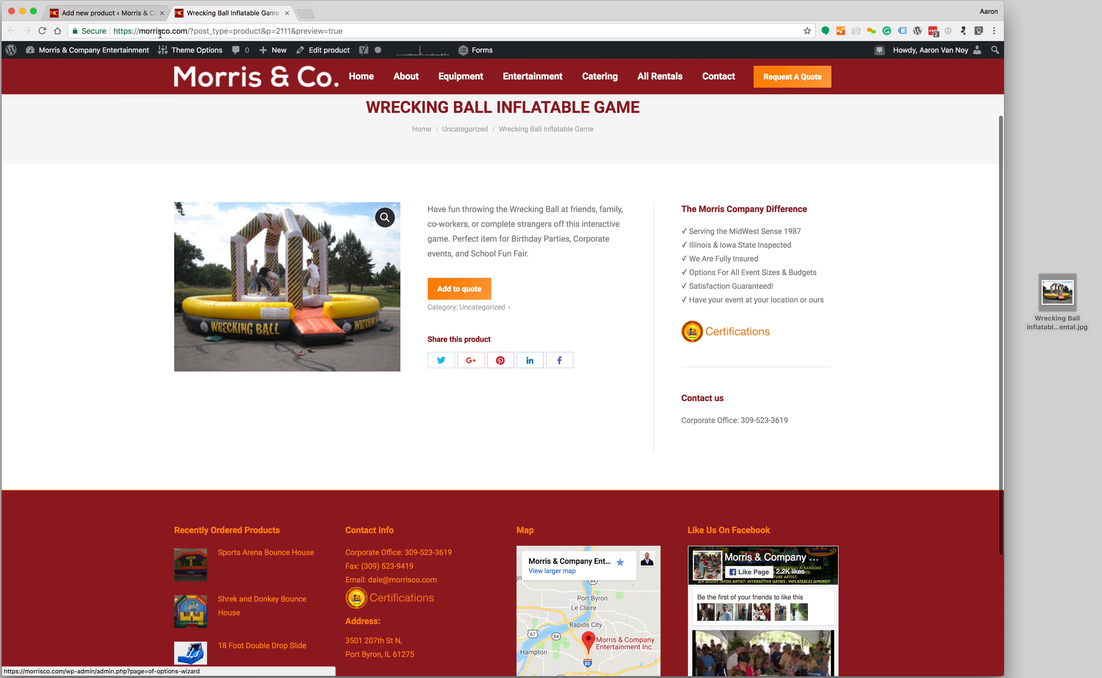
Step: Return to the product editor and enter "Text below" as the main product description
{"action": "left_click", "coordinate": [104, 12]}
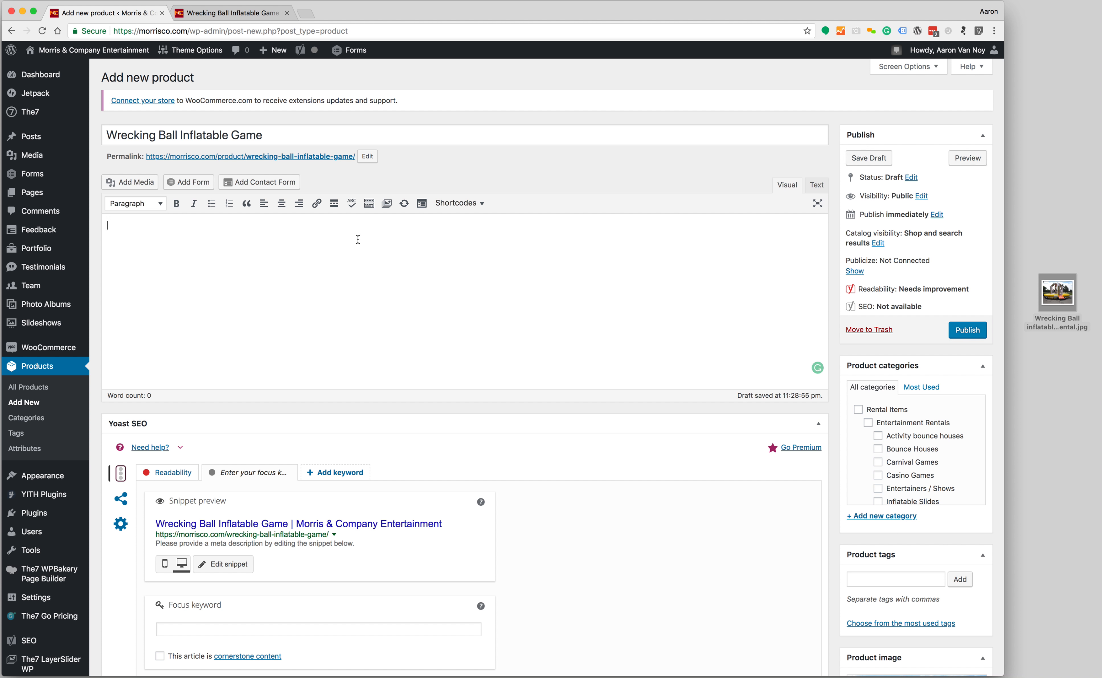
{"action": "type", "text": "HE"}
{"action": "type", "text": "xt below"}
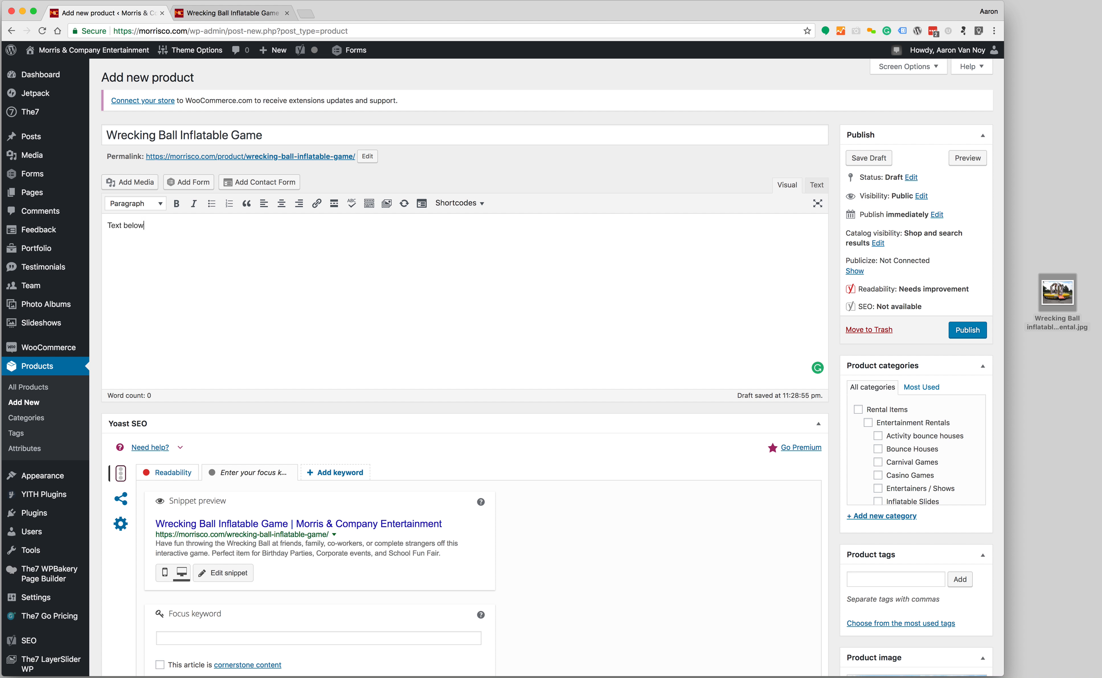
Step: Refresh the product preview and examine where the main description appears relative to the image and short description
{"action": "left_click", "coordinate": [968, 158]}
{"action": "left_click", "coordinate": [247, 16]}
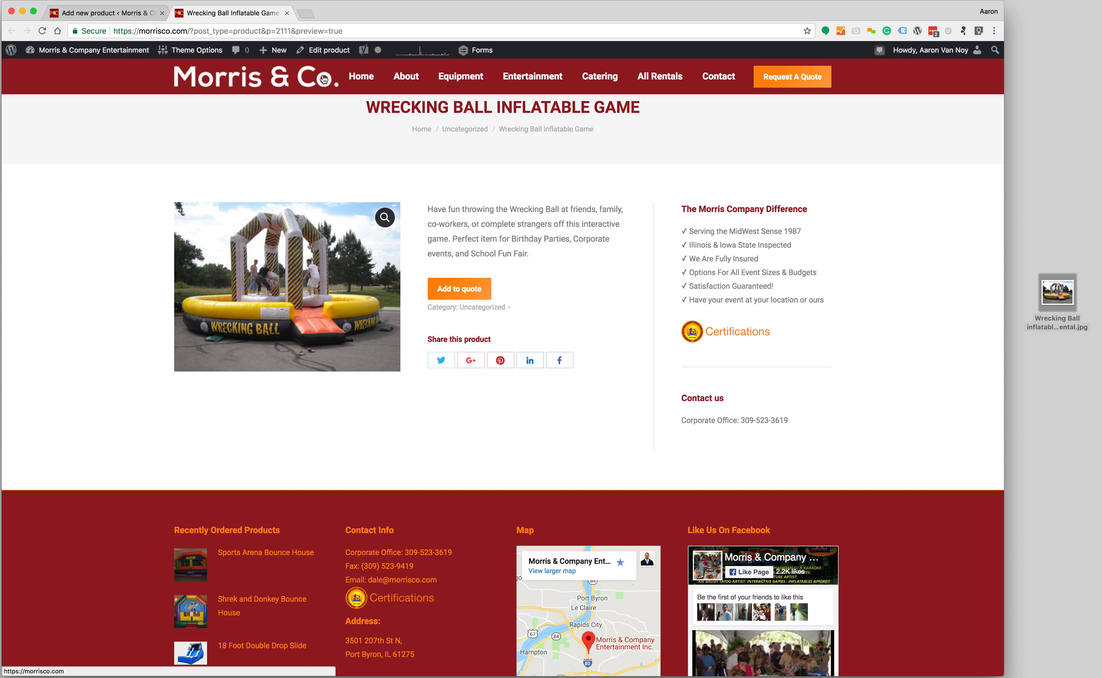
{"action": "left_click", "coordinate": [127, 17]}
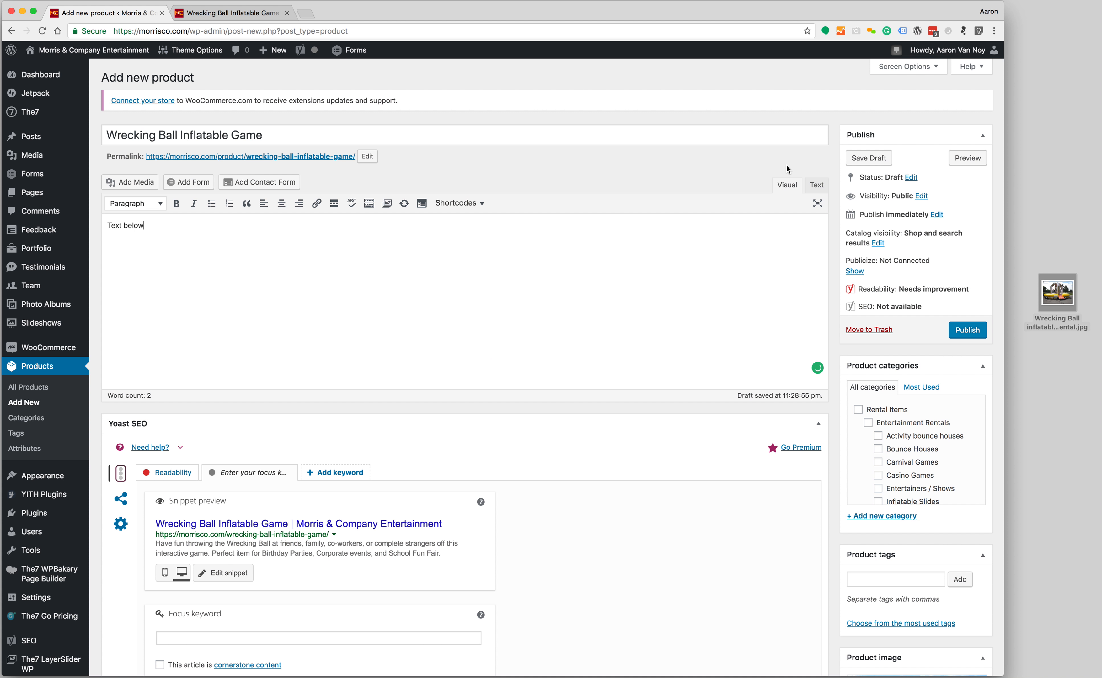
{"action": "left_click", "coordinate": [959, 162]}
{"action": "left_click", "coordinate": [216, 13]}
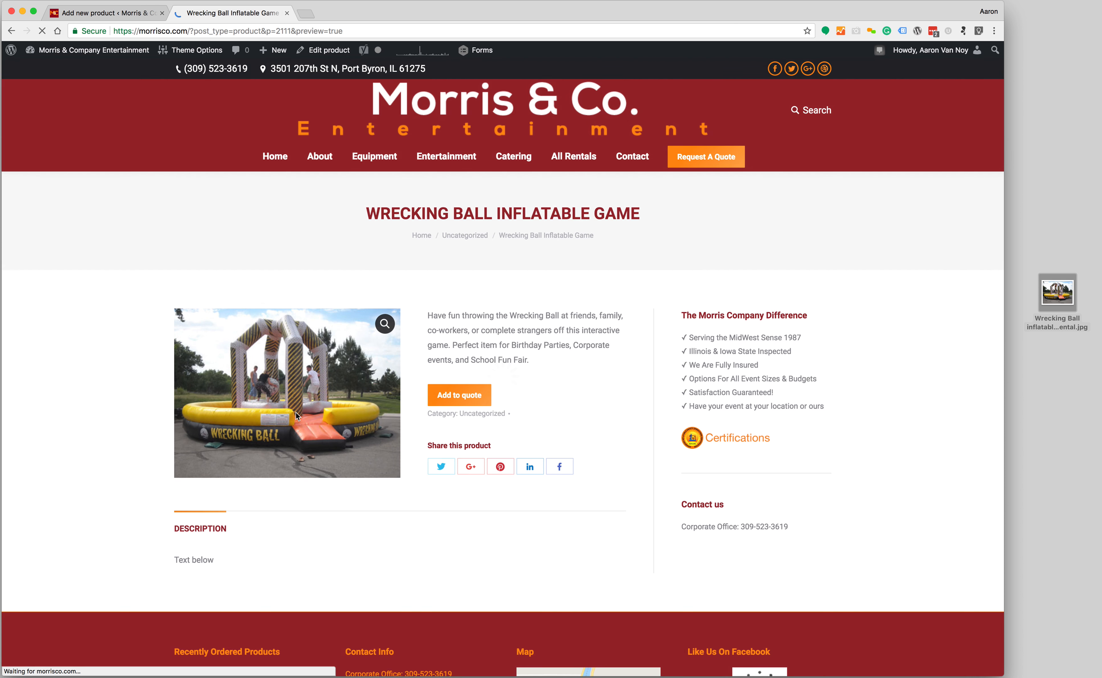
{"action": "scroll", "coordinate": [256, 492], "scroll_direction": "down", "scroll_amount": 3}
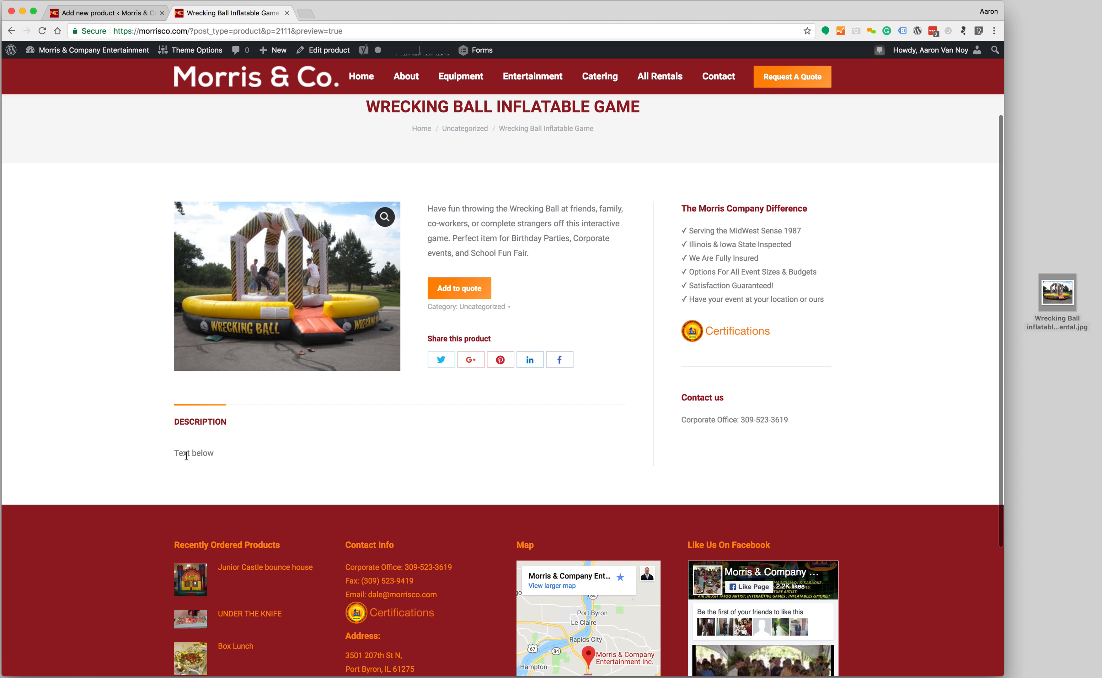
{"action": "scroll", "coordinate": [346, 383], "scroll_direction": "up", "scroll_amount": 1}
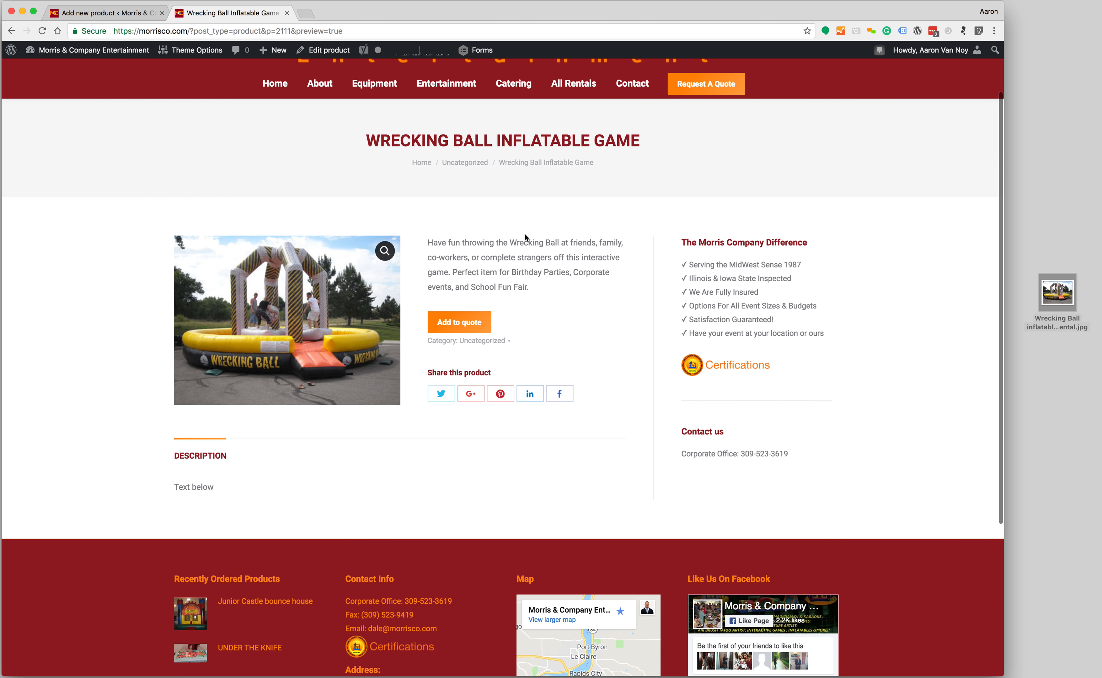
{"action": "scroll", "coordinate": [446, 272], "scroll_direction": "down", "scroll_amount": 3}
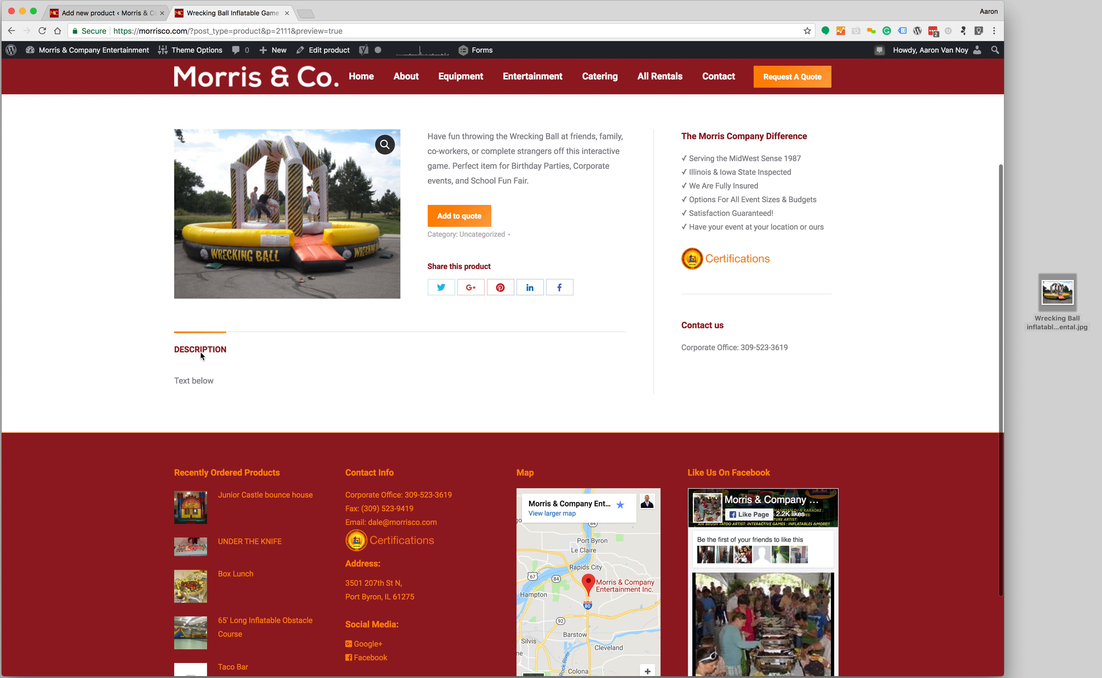
{"action": "scroll", "coordinate": [437, 368], "scroll_direction": "up", "scroll_amount": 3}
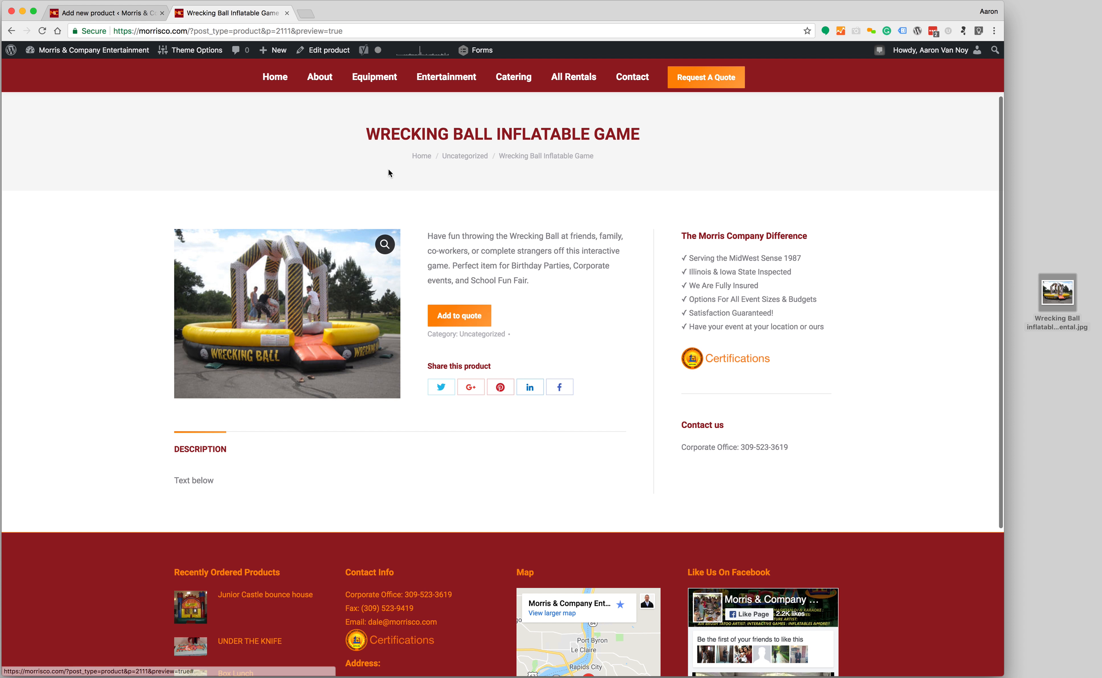
Step: Return to the product editor and open the Yoast SEO snippet editor for the Wrecking Ball product
{"action": "left_click", "coordinate": [140, 13]}
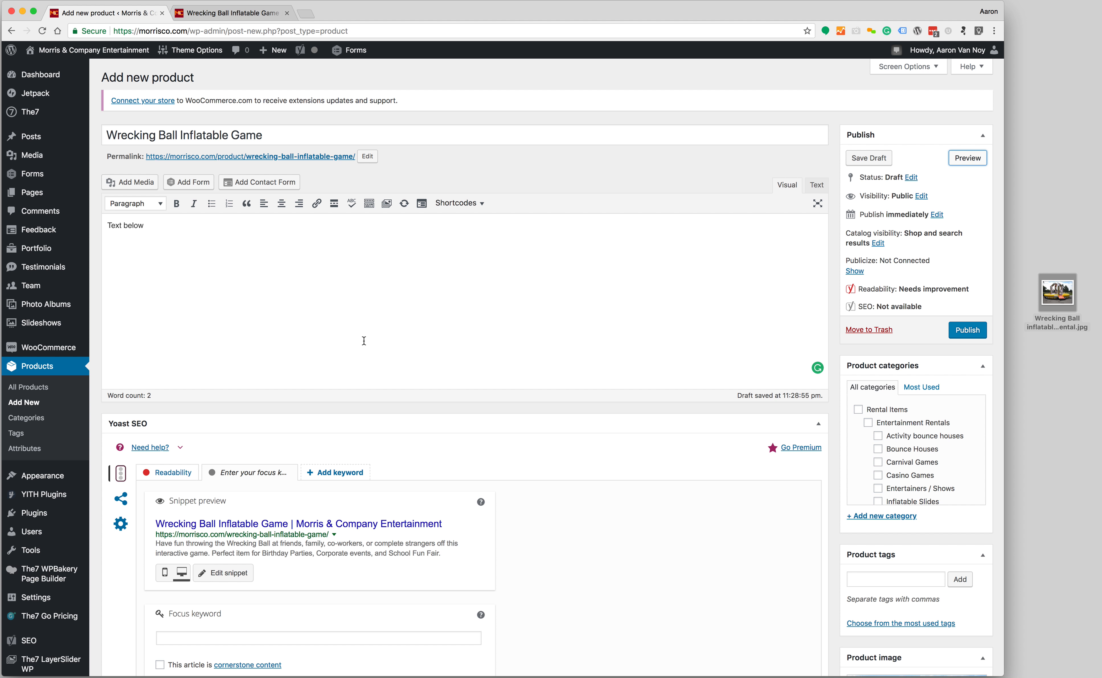
{"action": "scroll", "coordinate": [364, 341], "scroll_direction": "down", "scroll_amount": 3}
{"action": "scroll", "coordinate": [389, 296], "scroll_direction": "up", "scroll_amount": 3}
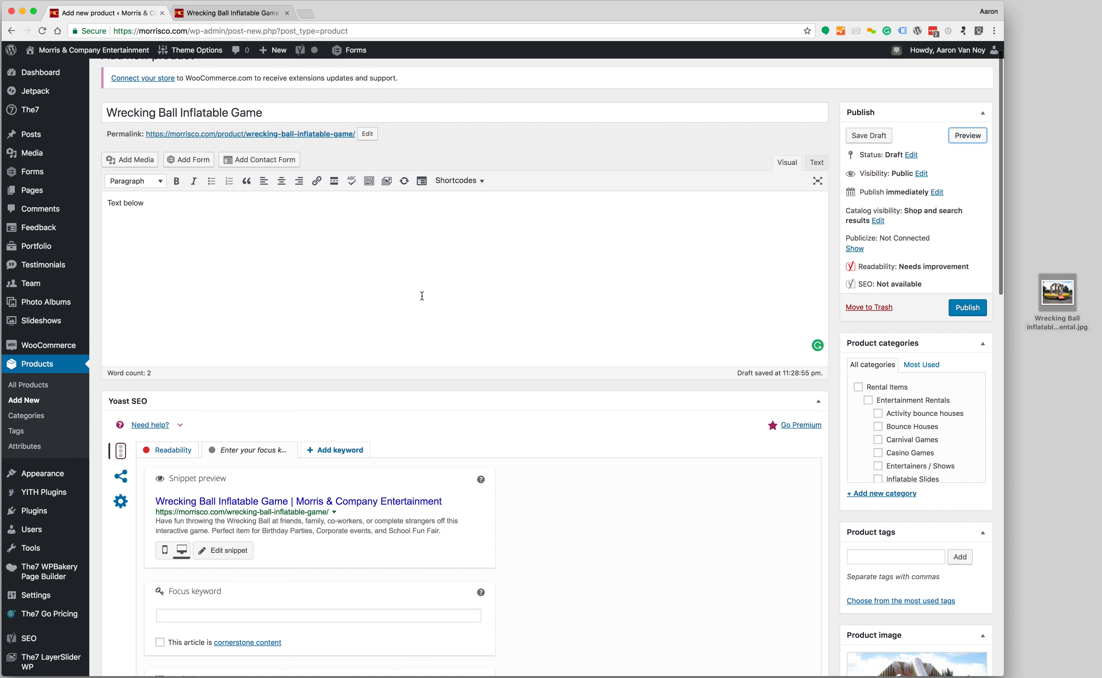
{"action": "scroll", "coordinate": [390, 291], "scroll_direction": "down", "scroll_amount": 1}
{"action": "scroll", "coordinate": [390, 291], "scroll_direction": "down", "scroll_amount": 3}
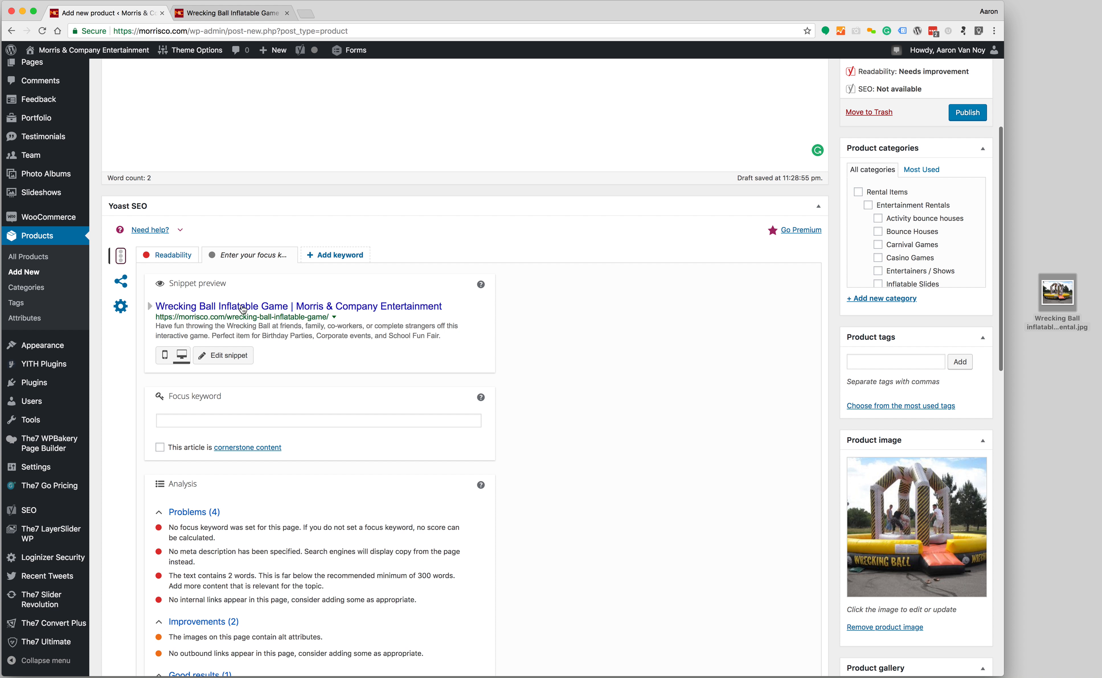
{"action": "left_click", "coordinate": [179, 312]}
{"action": "scroll", "coordinate": [418, 332], "scroll_direction": "down", "scroll_amount": 2}
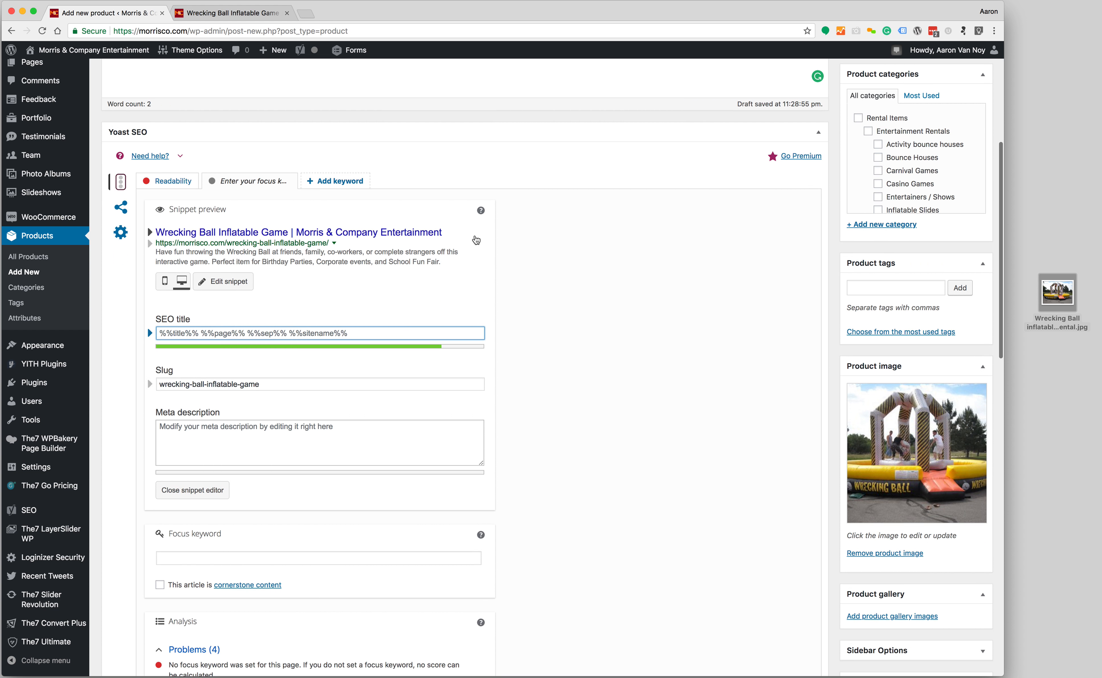
Step: Replace the SEO title variables with the snippet preview's title text, "Wrecking Ball Inflatable Game | Morris & Company Entertainment"
{"action": "left_click", "coordinate": [255, 245]}
{"action": "left_click_drag", "start_coordinate": [254, 244], "coordinate": [156, 230]}
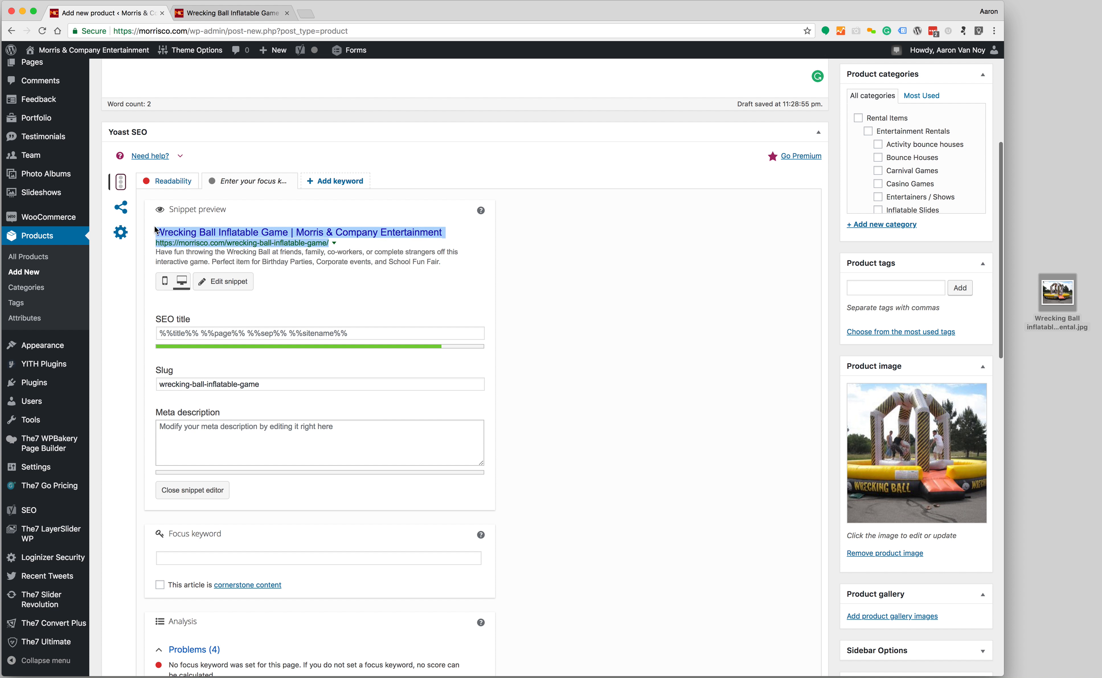
{"action": "triple_click", "coordinate": [278, 332]}
{"action": "type", "text": "Wrecking Ball Inflatable Game | Morris & Company Entertainment  Slug preview:https://morrisco.com/wrecking-ball-inflatable-game/"}
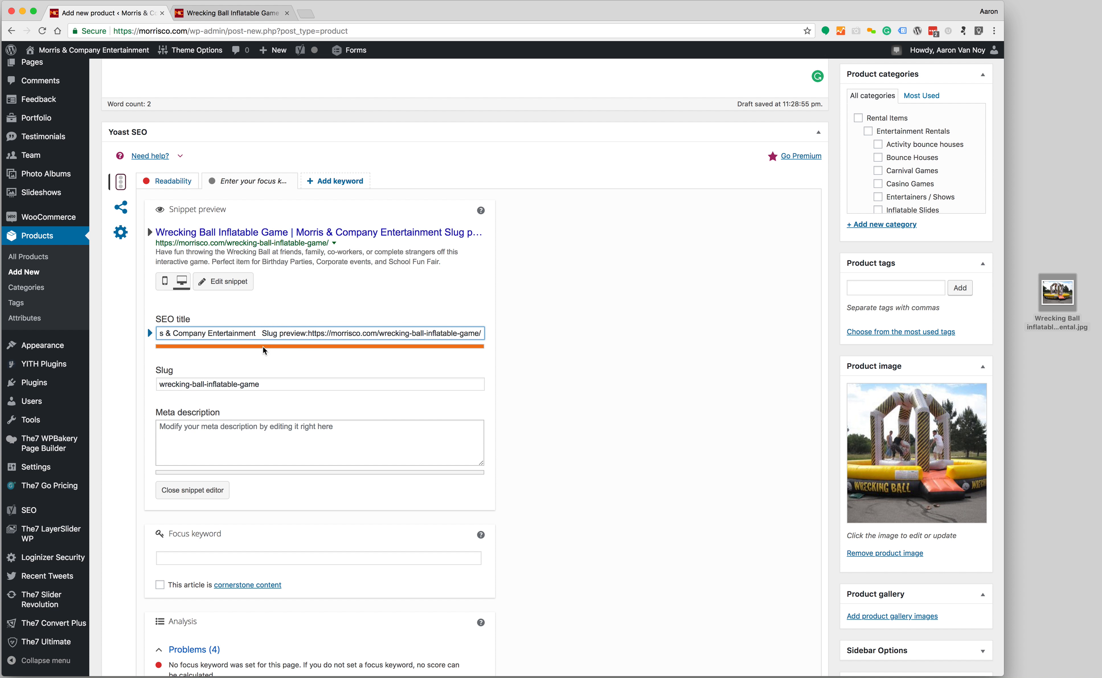
{"action": "left_click_drag", "start_coordinate": [264, 332], "coordinate": [354, 418]}
{"action": "key", "text": "BackSpace"}
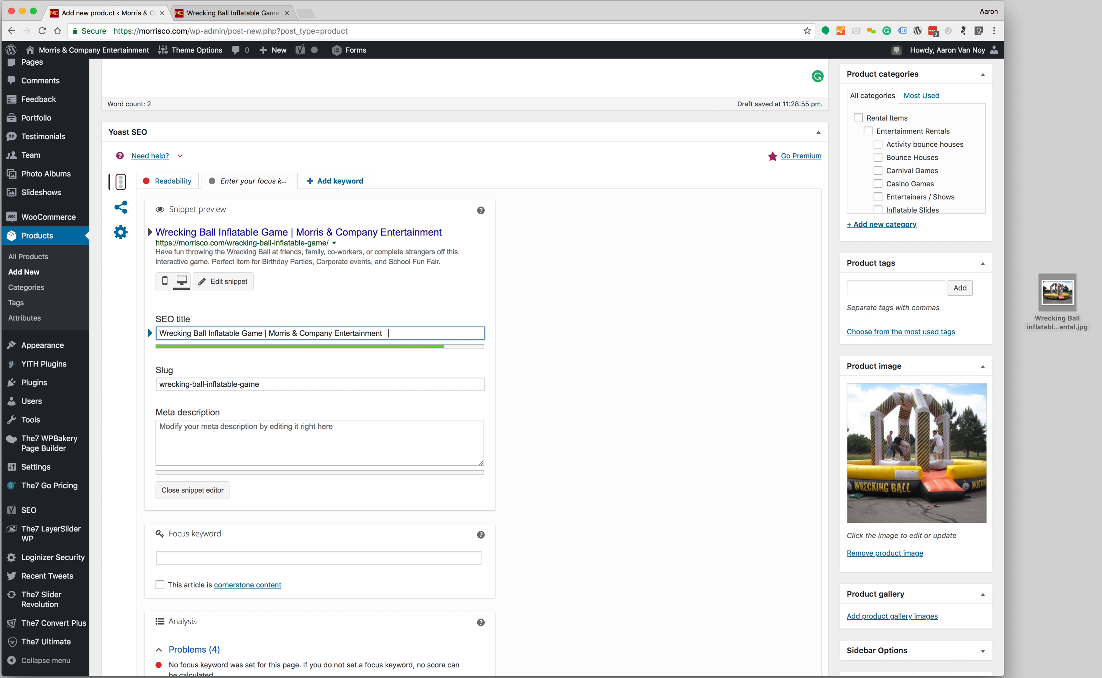
{"action": "left_click", "coordinate": [438, 425]}
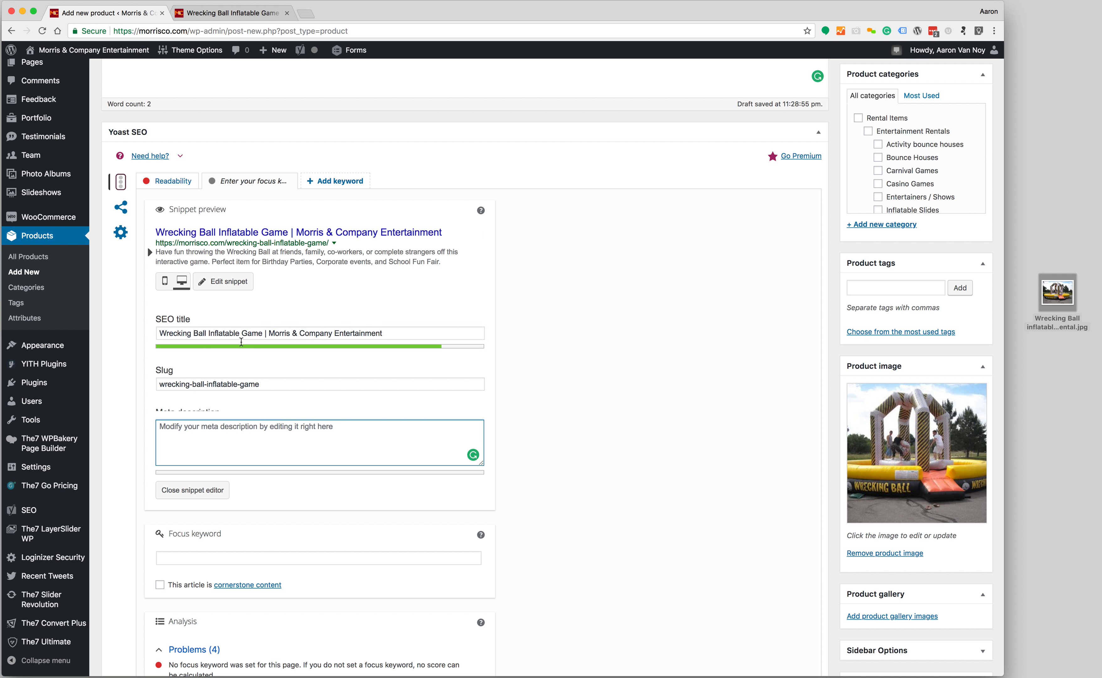
Step: Insert "Rental" after "Wrecking Ball Inflatable Game" in the SEO title
{"action": "left_click_drag", "start_coordinate": [270, 333], "coordinate": [409, 361]}
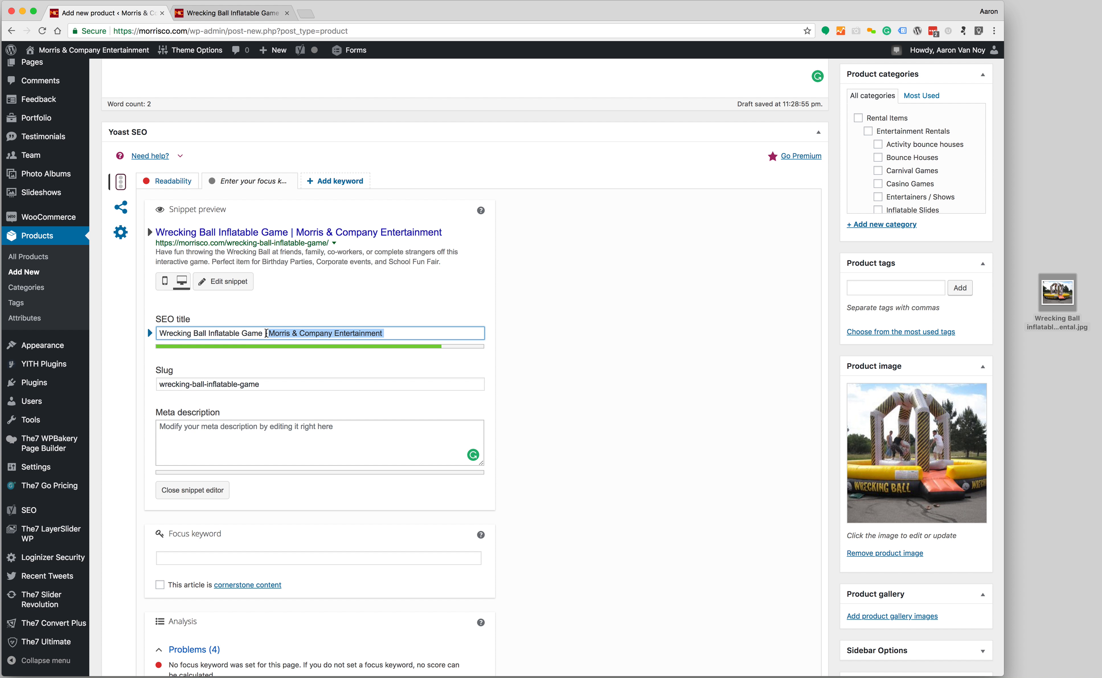
{"action": "left_click", "coordinate": [265, 333]}
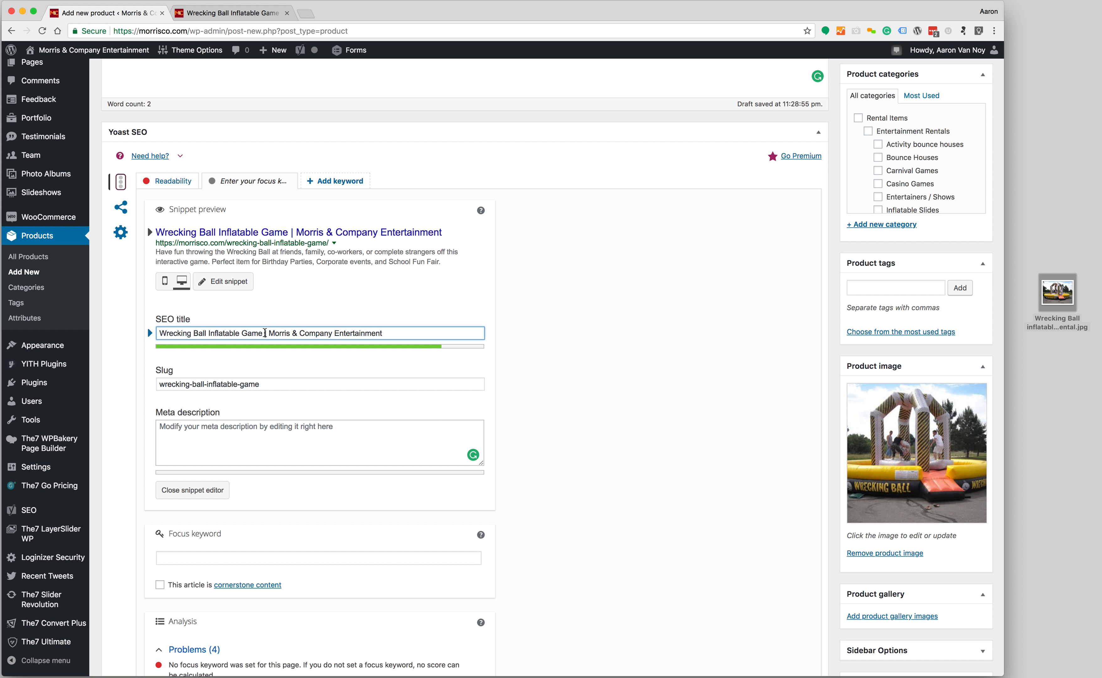
{"action": "type", "text": "Rental "}
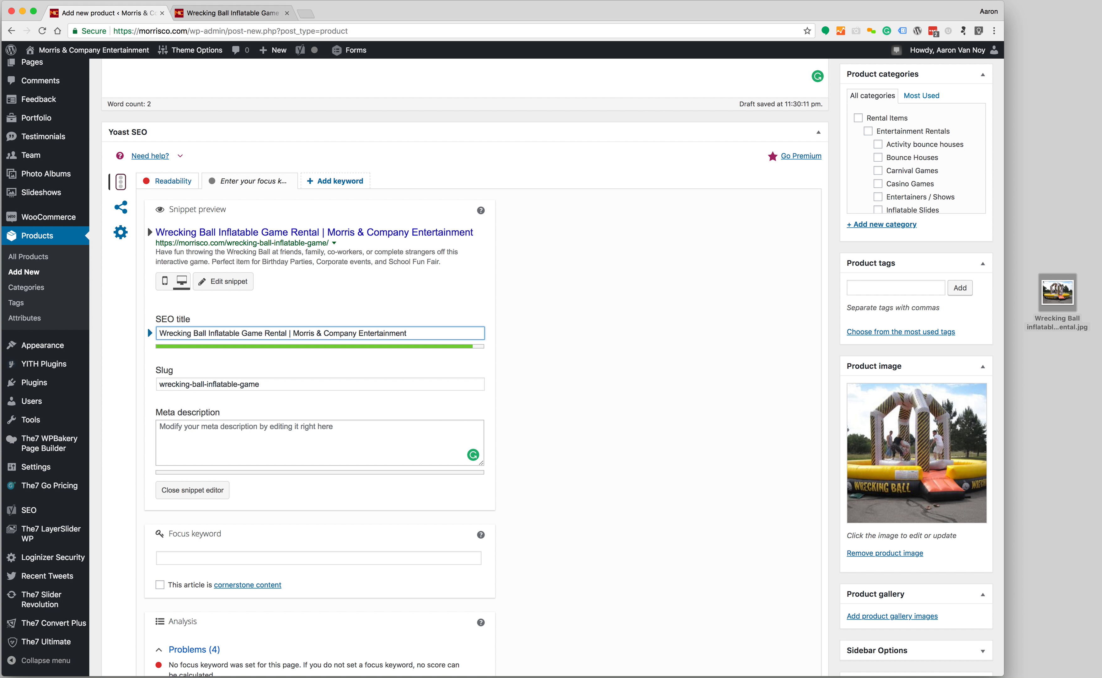
Step: Add "| Quad Cities at" between "Rental" and the company name in the SEO title
{"action": "type", "text": "in I"}
{"action": "key", "text": "BackSpace"}
{"action": "key", "text": "BackSpace"}
{"action": "key", "text": "BackSpace"}
{"action": "key", "text": "BackSpace"}
{"action": "type", "text": "|"}
{"action": "type", "text": "Qy|"}
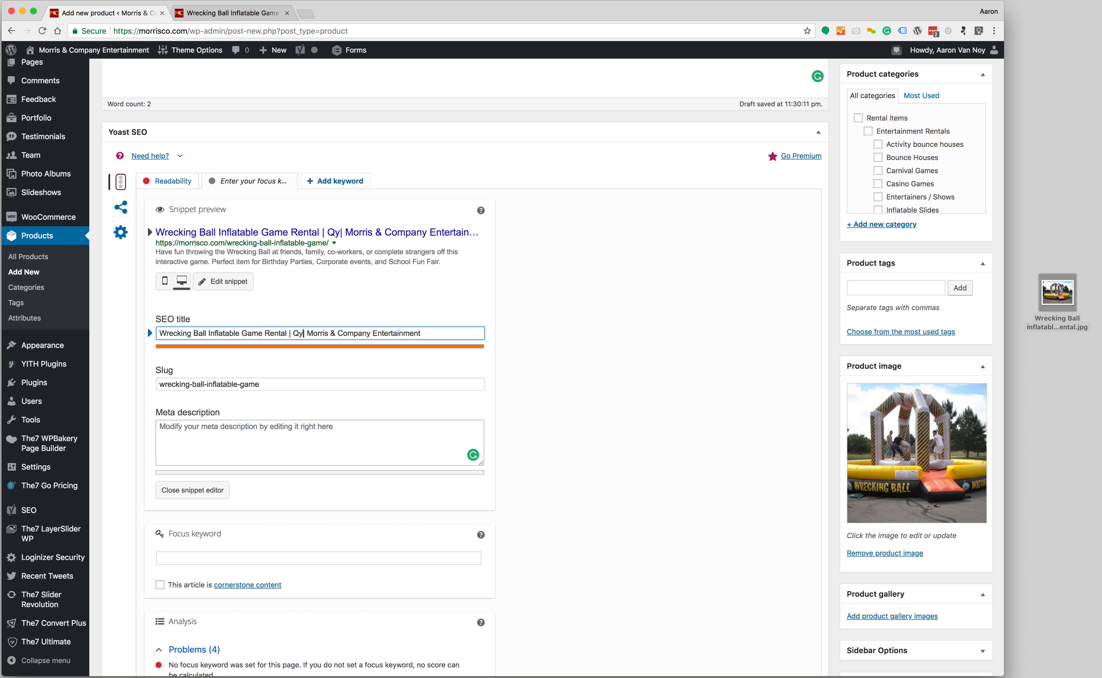
{"action": "key", "text": "BackSpace"}
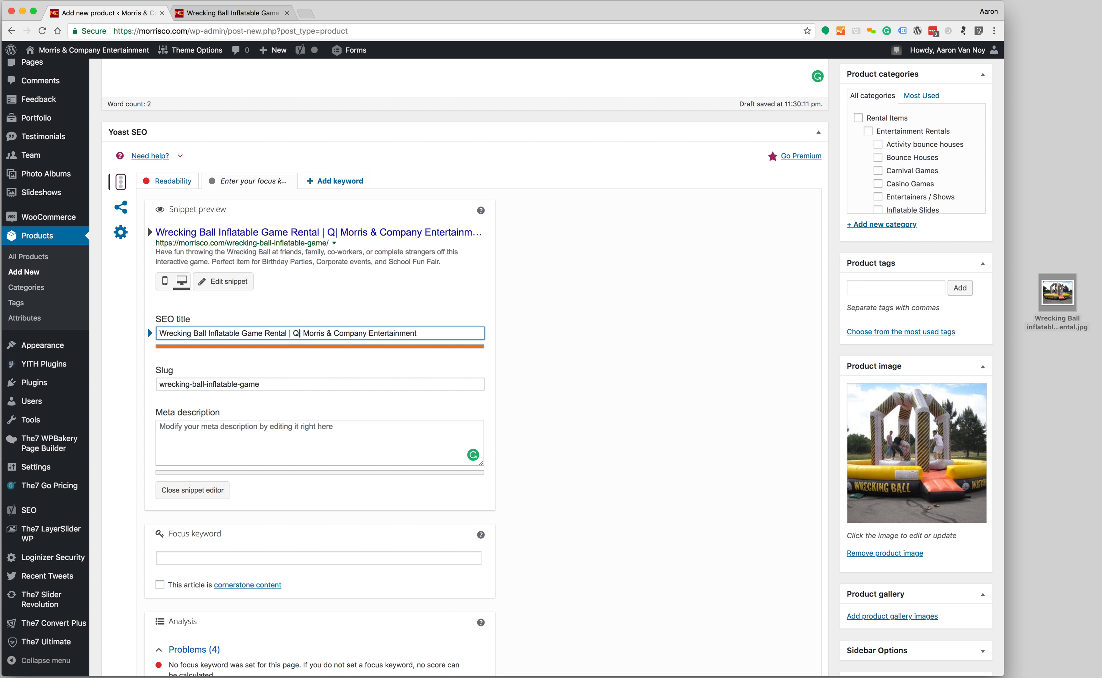
{"action": "type", "text": "uad Cities"}
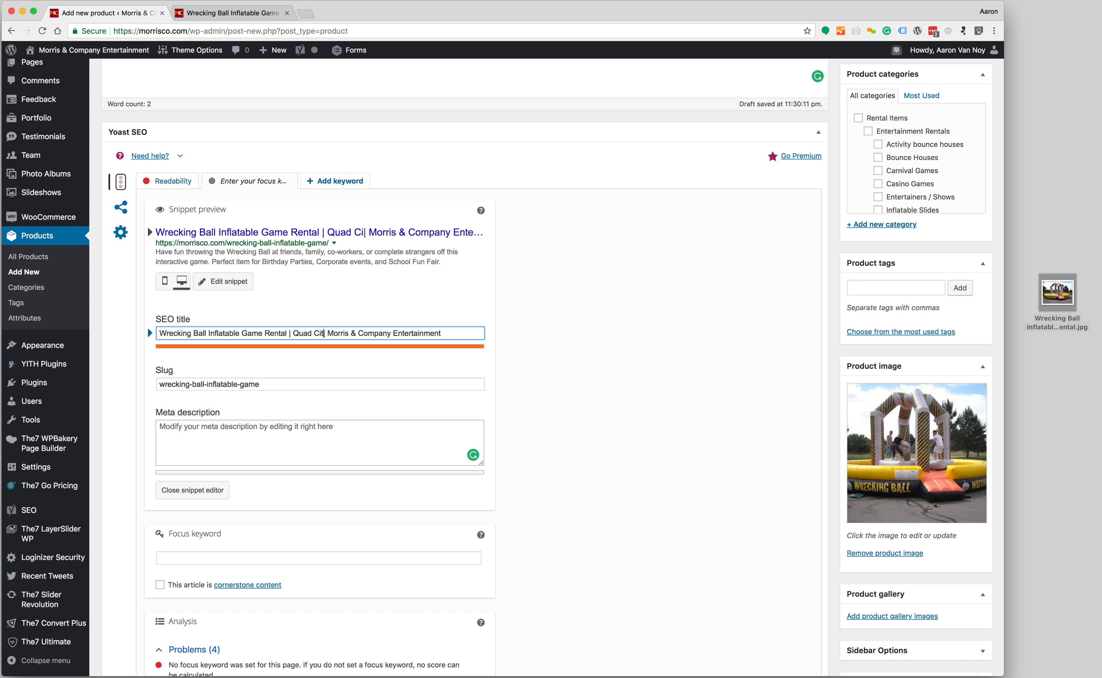
{"action": "type", "text": " at"}
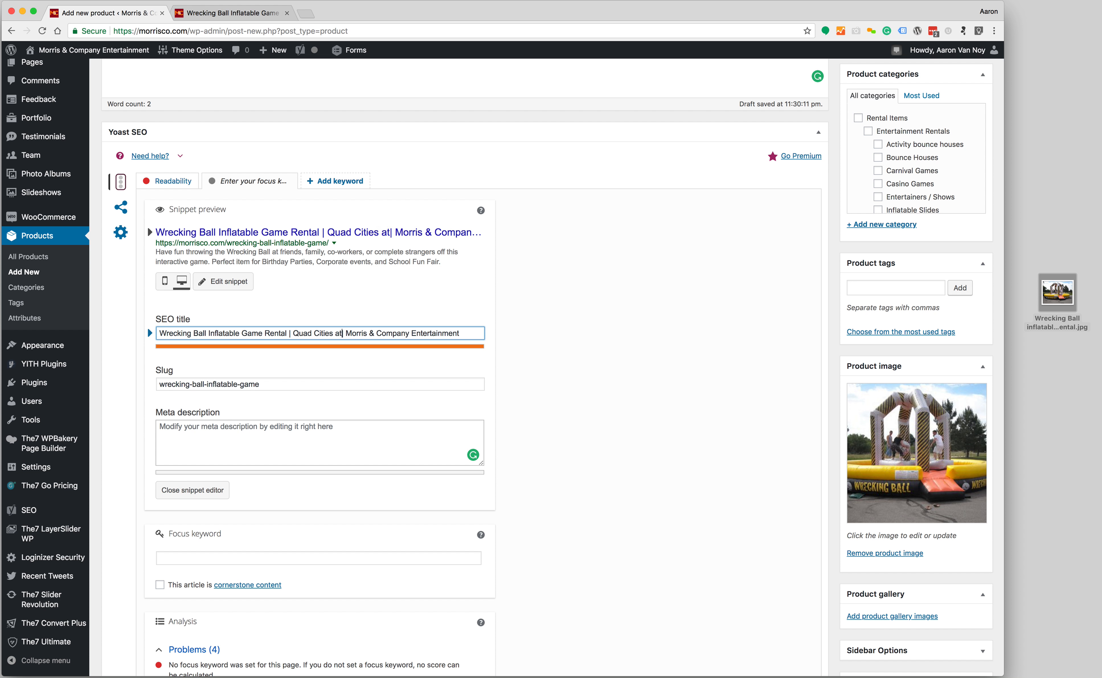